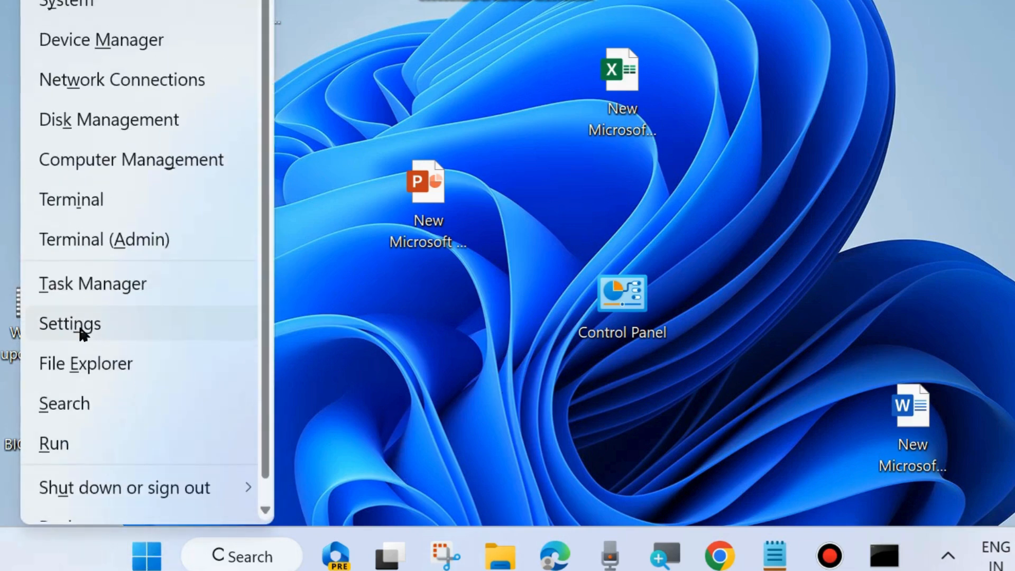
# Step: Review the available downloads on the Windows Update page in Settings and close Settings
pyautogui.click(78, 323)
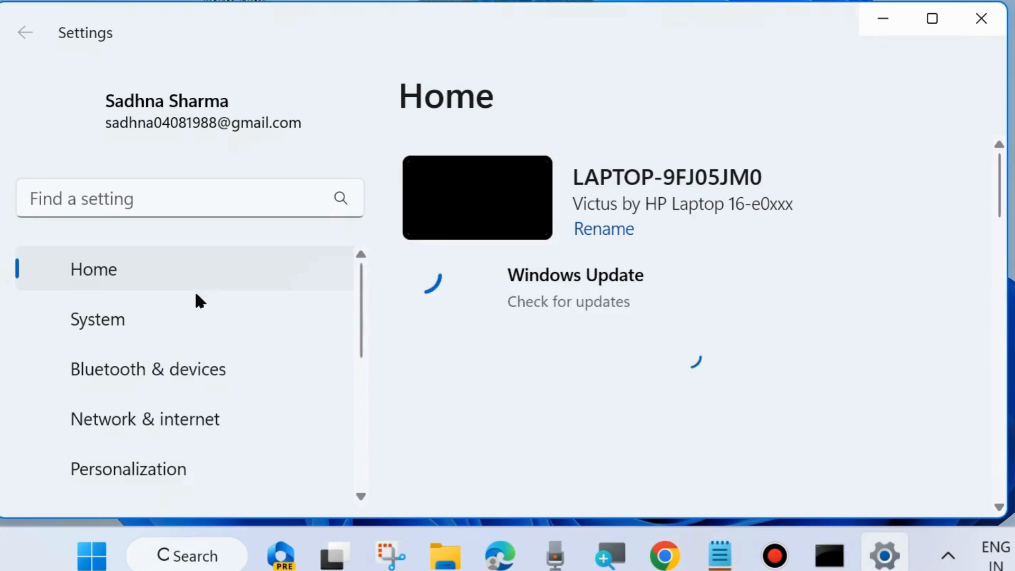
pyautogui.scroll(-6, 185, 321)
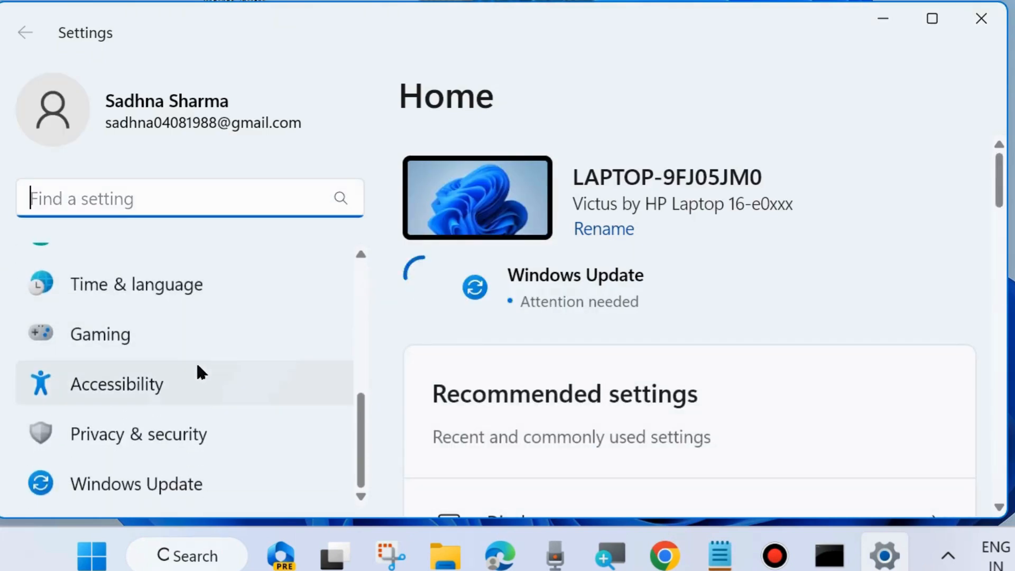
pyautogui.click(136, 483)
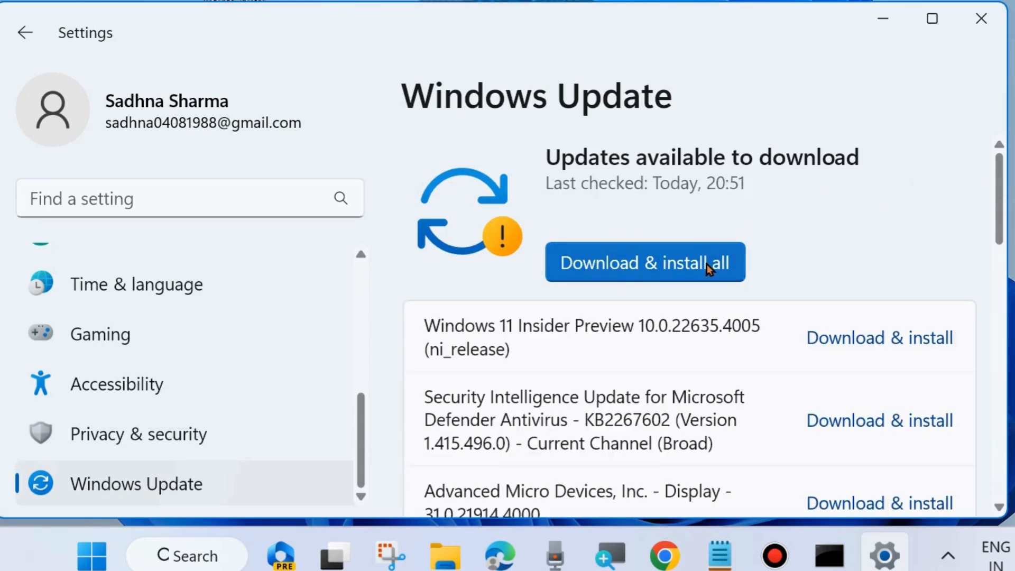
pyautogui.scroll(-2, 670, 337)
pyautogui.scroll(-8, 670, 337)
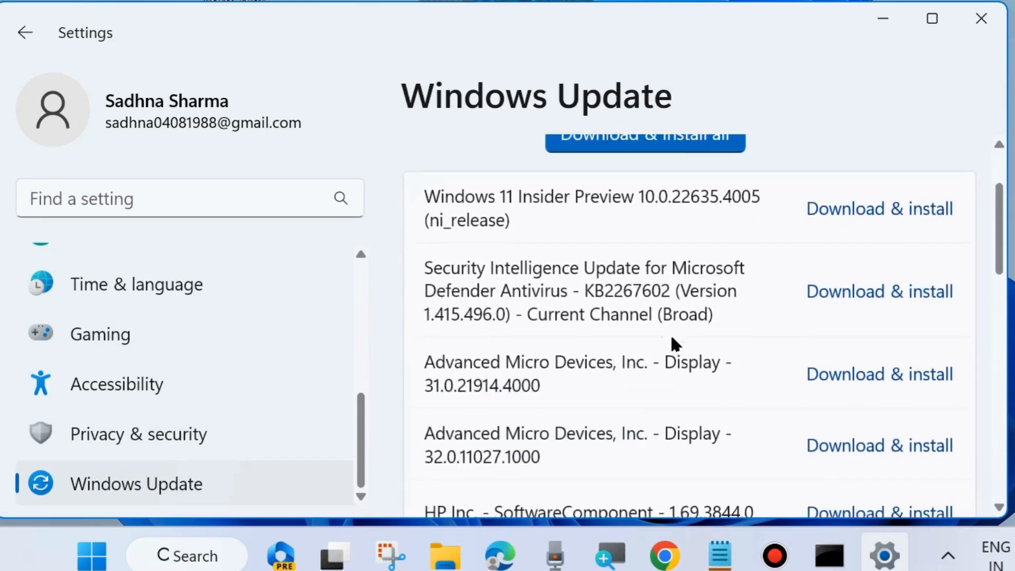
pyautogui.scroll(10, 666, 288)
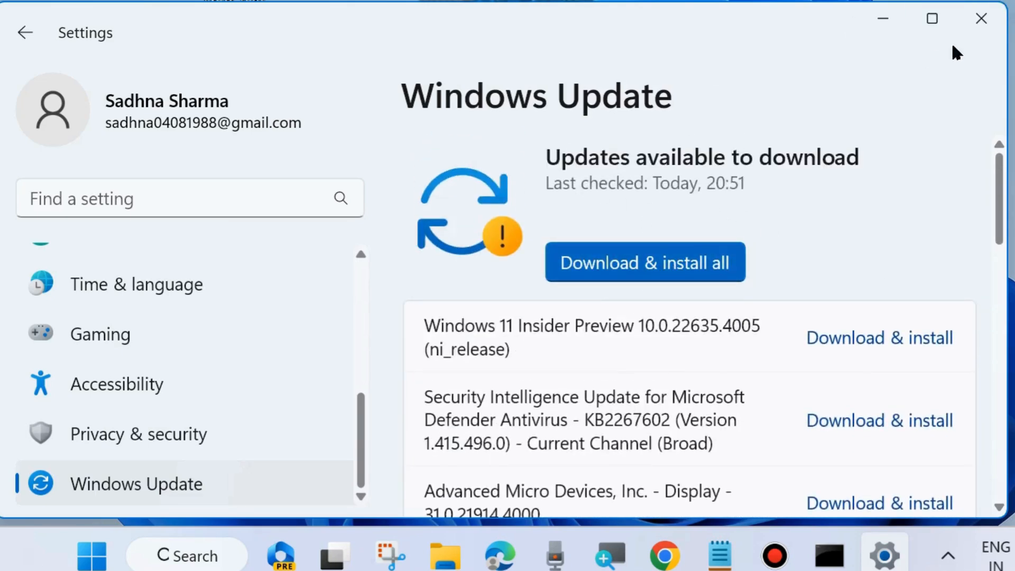
pyautogui.click(982, 20)
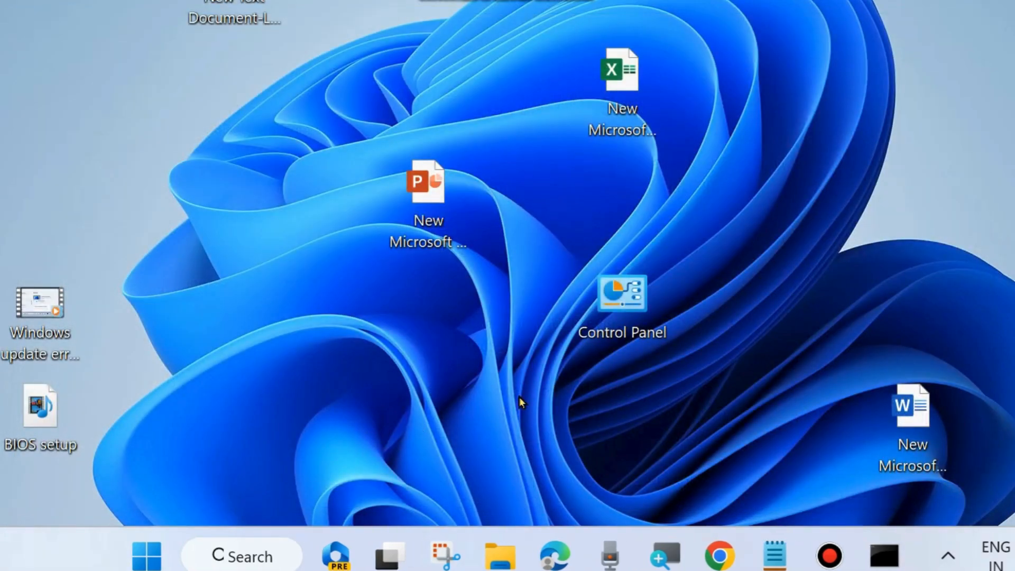
# Step: Find and run the Windows Store Apps troubleshooter with Apply repairs automatically enabled, and close it
pyautogui.click(250, 555)
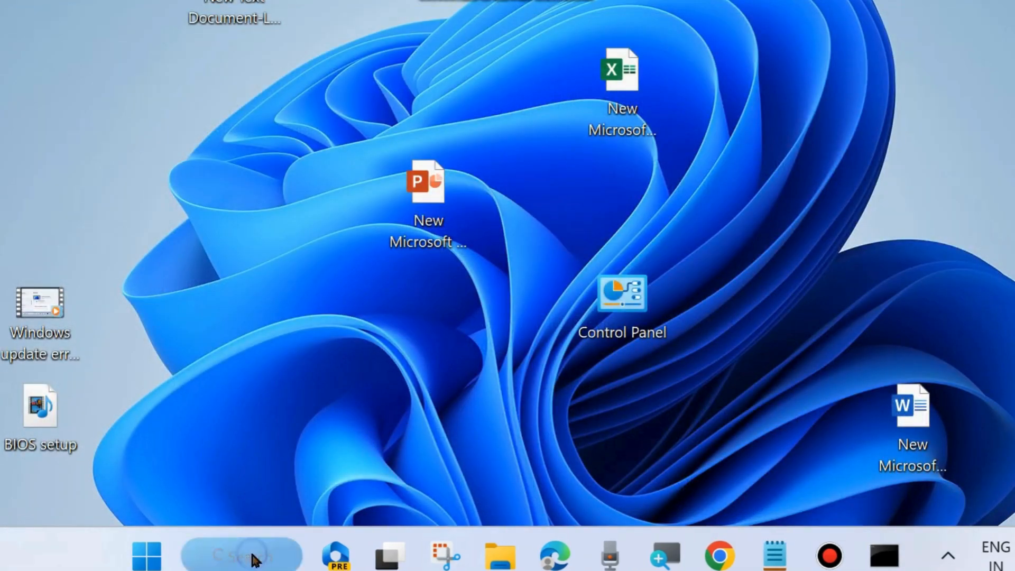
pyautogui.write('store tr')
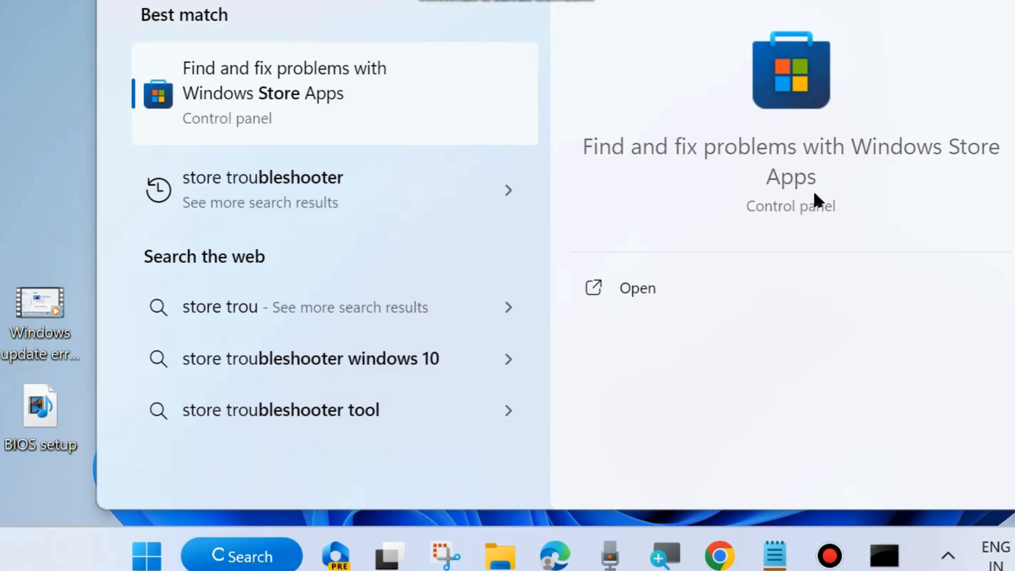
pyautogui.click(634, 290)
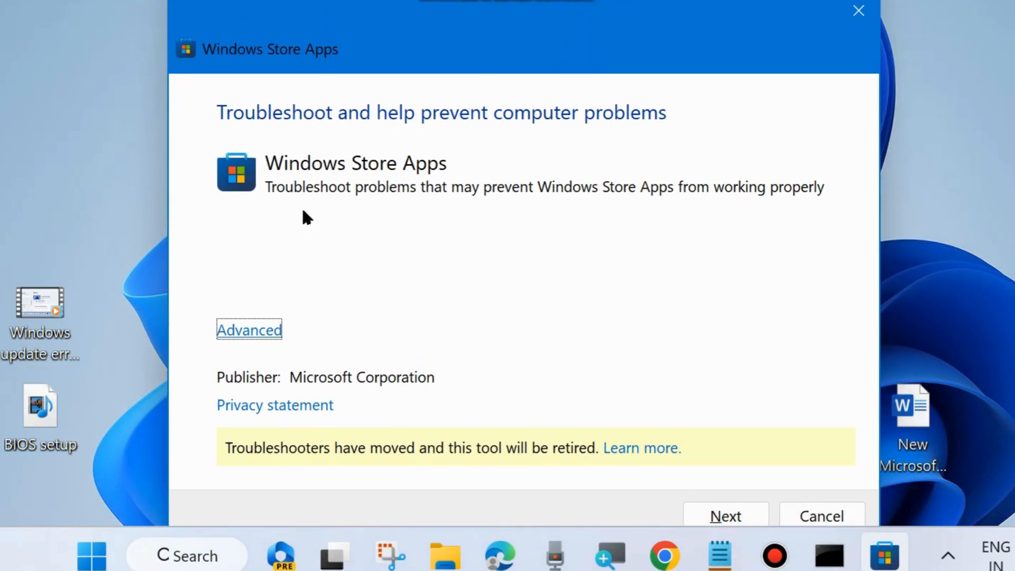
pyautogui.click(259, 331)
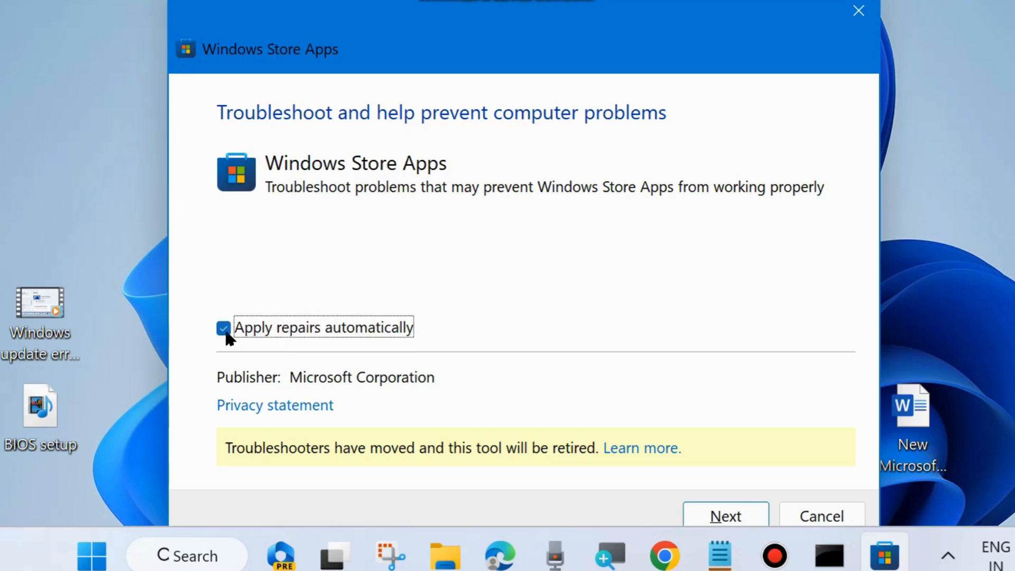
pyautogui.click(729, 516)
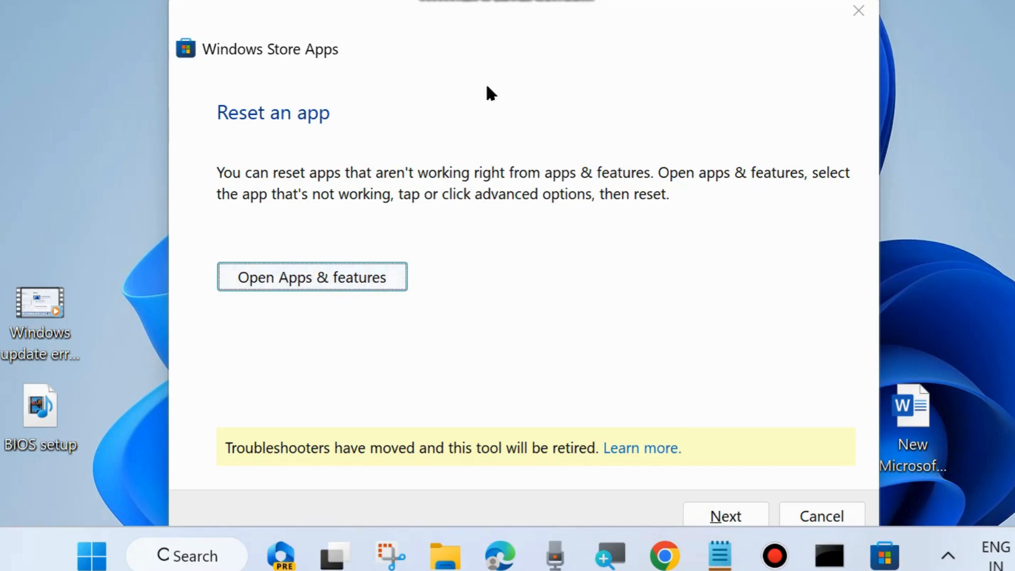
pyautogui.click(858, 13)
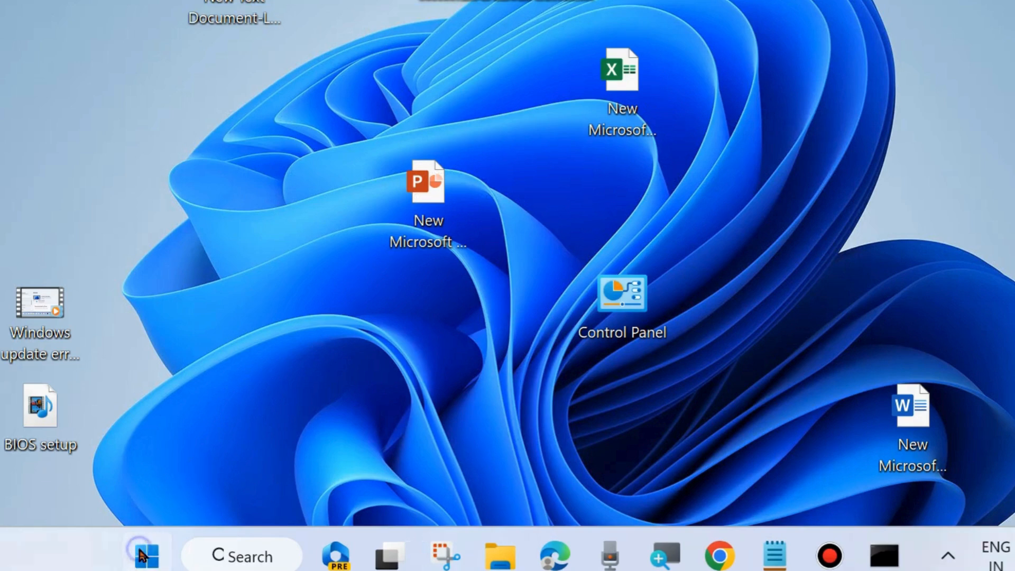
# Step: Open the Other troubleshooters list under the System Troubleshoot settings
pyautogui.rightClick(147, 550)
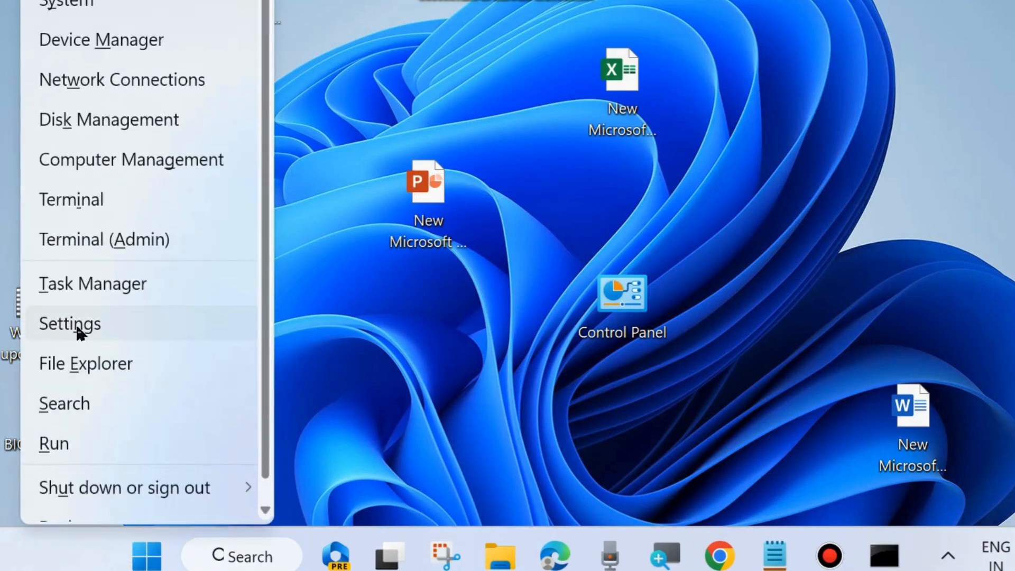
pyautogui.click(79, 333)
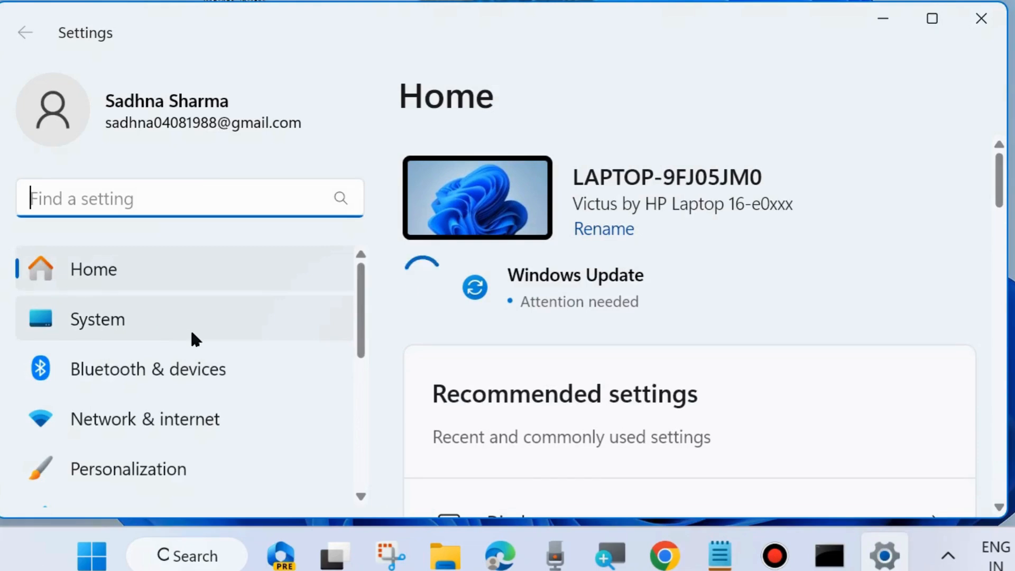
pyautogui.click(98, 321)
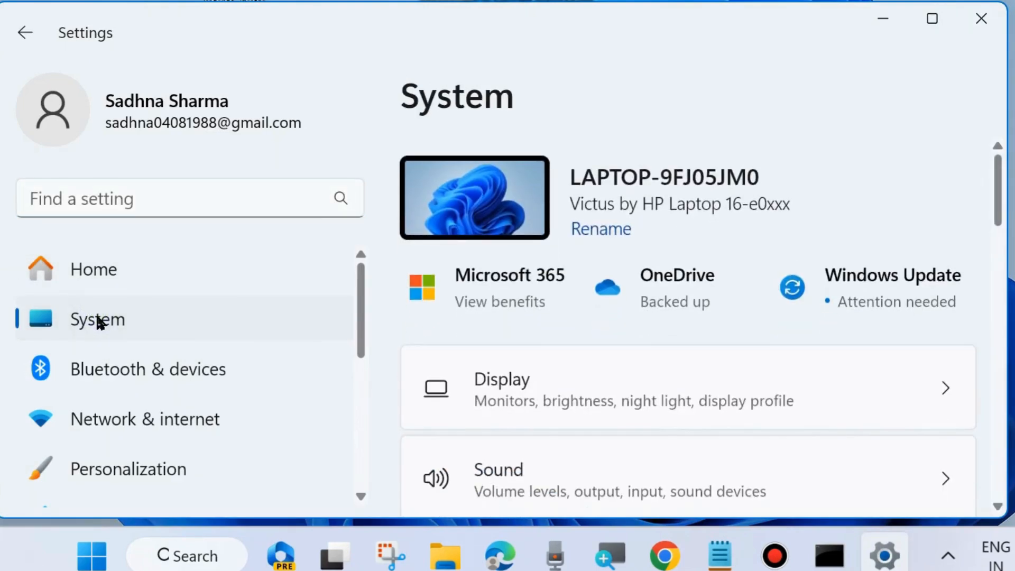
pyautogui.scroll(-12, 568, 317)
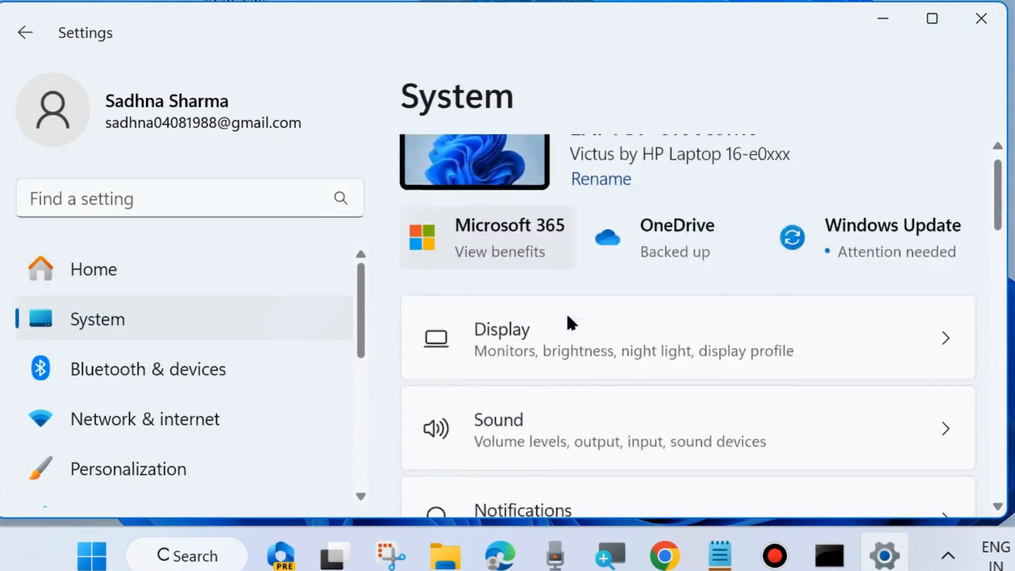
pyautogui.scroll(-5, 568, 318)
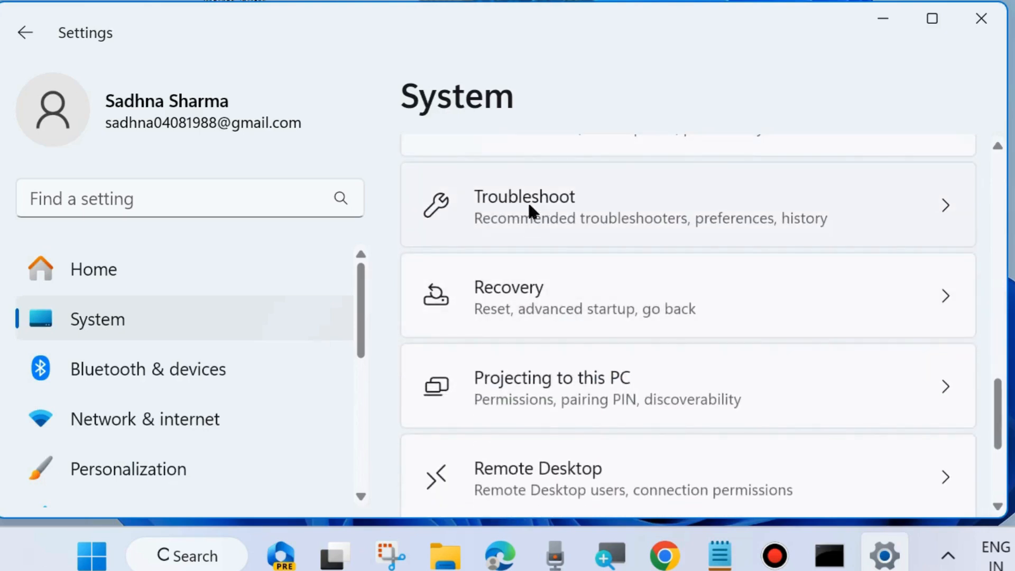
pyautogui.click(530, 205)
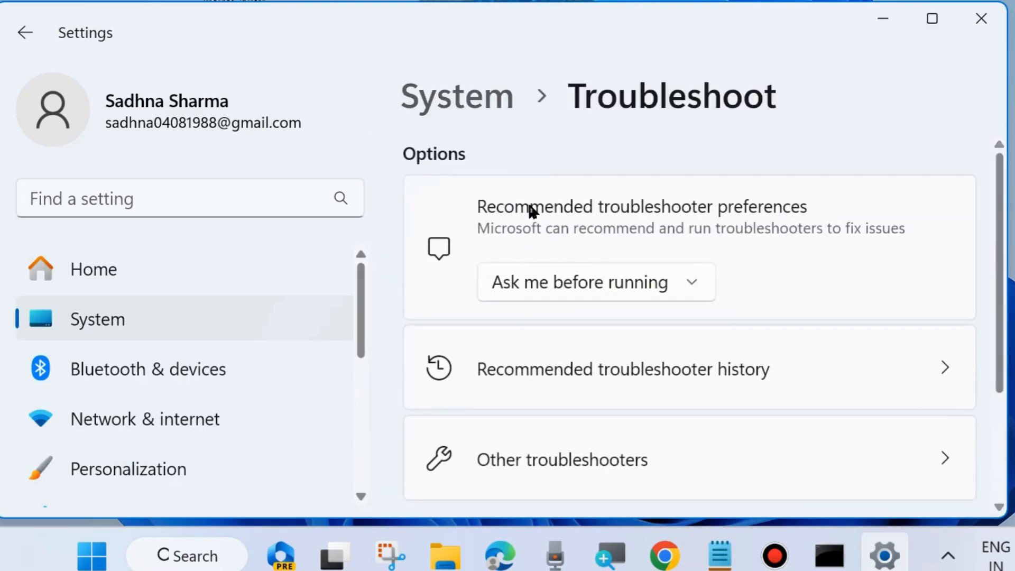
pyautogui.click(562, 460)
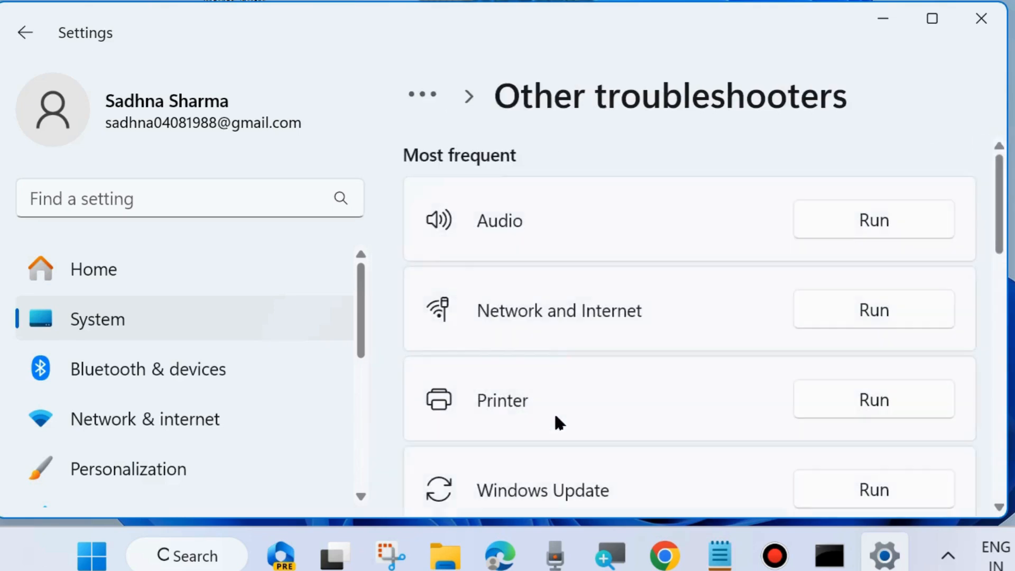
# Step: Run the Windows Update troubleshooter, and close it along with Settings
pyautogui.scroll(-2, 550, 402)
pyautogui.scroll(-2, 550, 394)
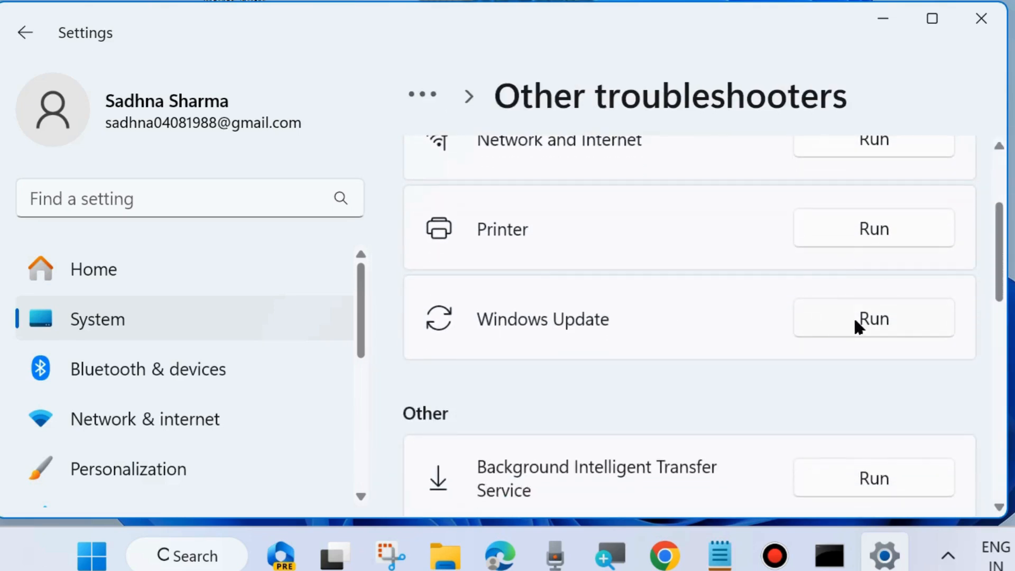
pyautogui.click(870, 320)
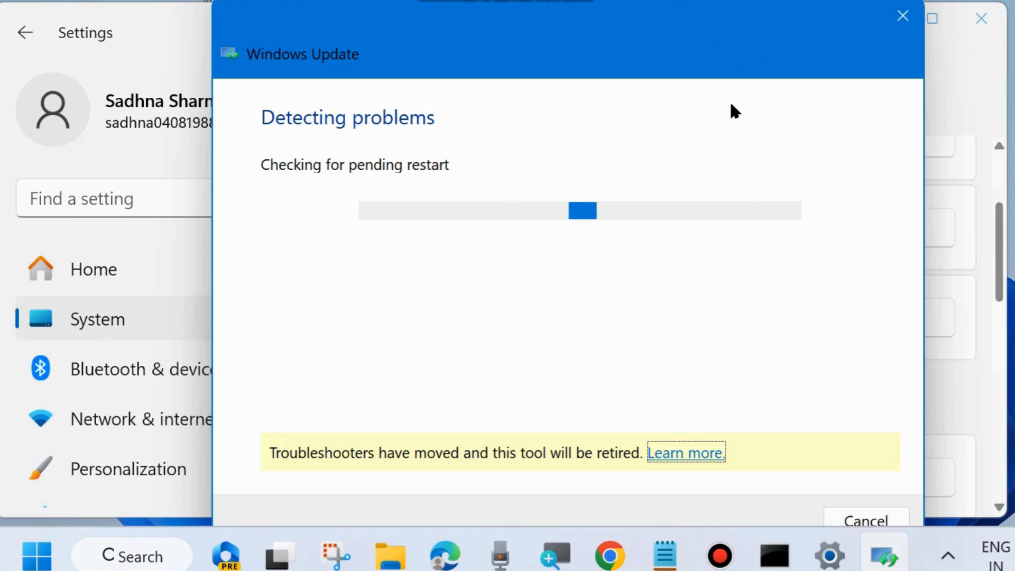
pyautogui.click(900, 15)
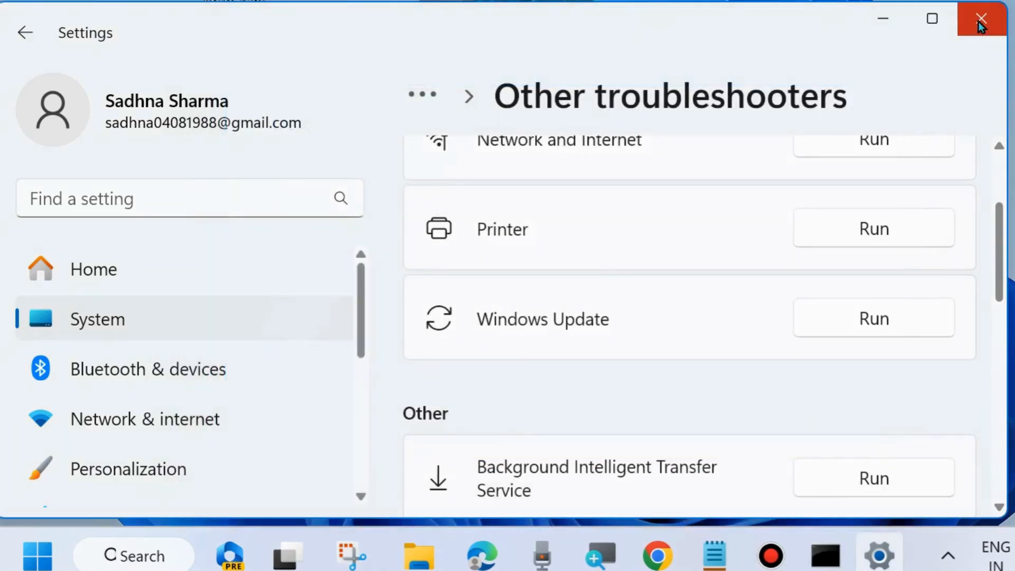
pyautogui.click(980, 20)
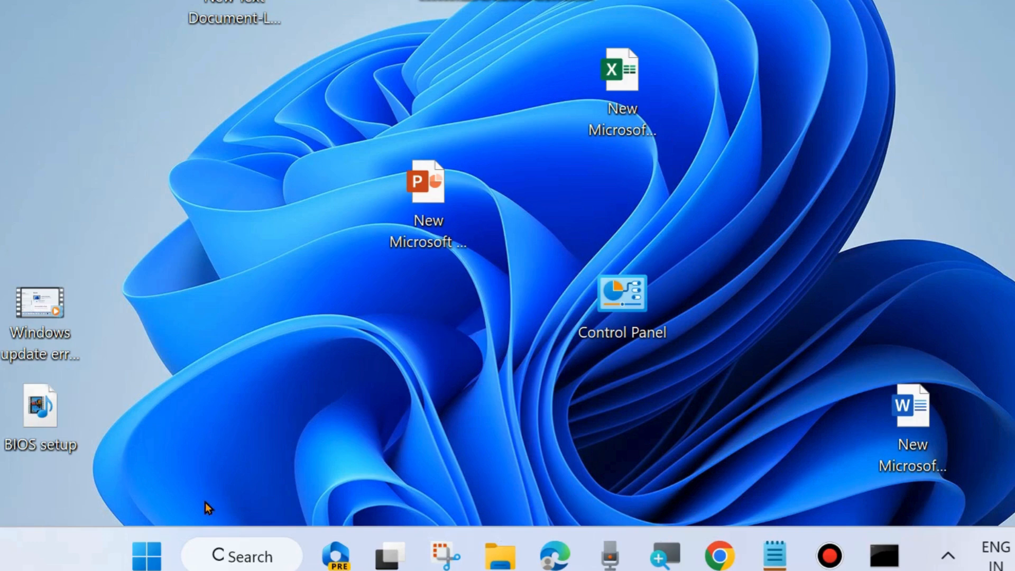
# Step: Reset the Microsoft Store cache by running wsreset.exe, and close the Store window
pyautogui.rightClick(152, 553)
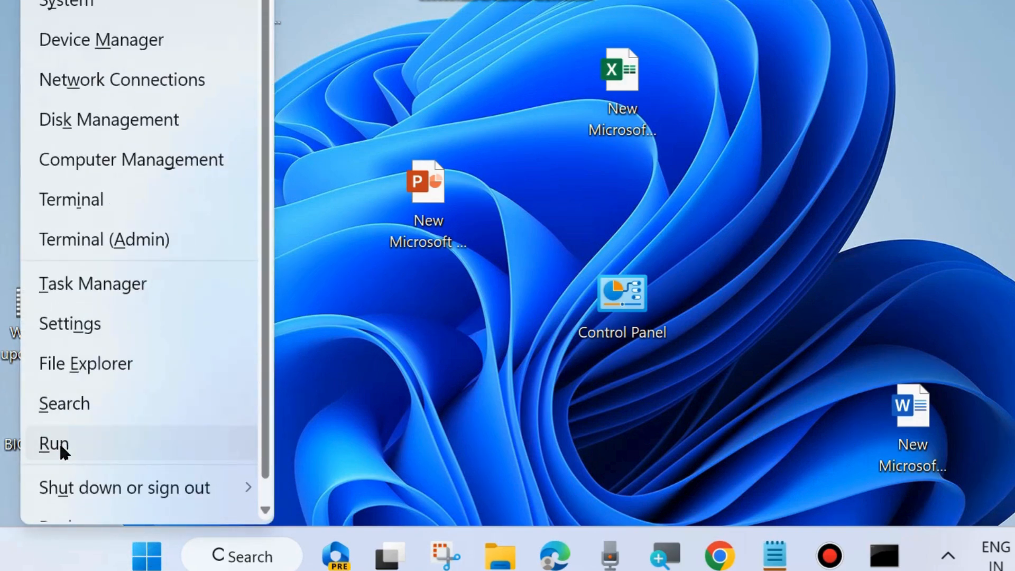
pyautogui.click(60, 442)
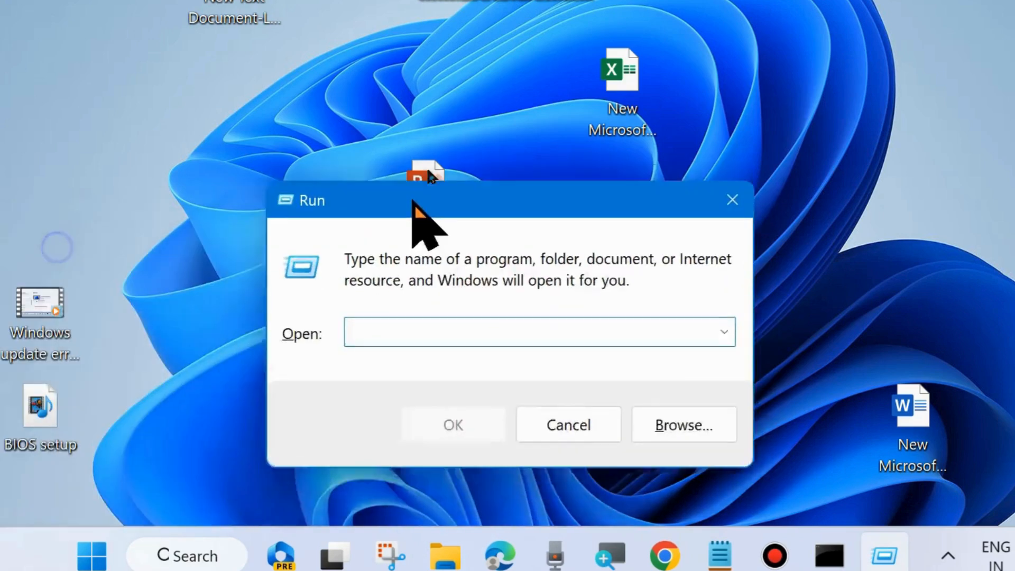
pyautogui.moveTo(415, 204); pyautogui.dragTo(454, 65)
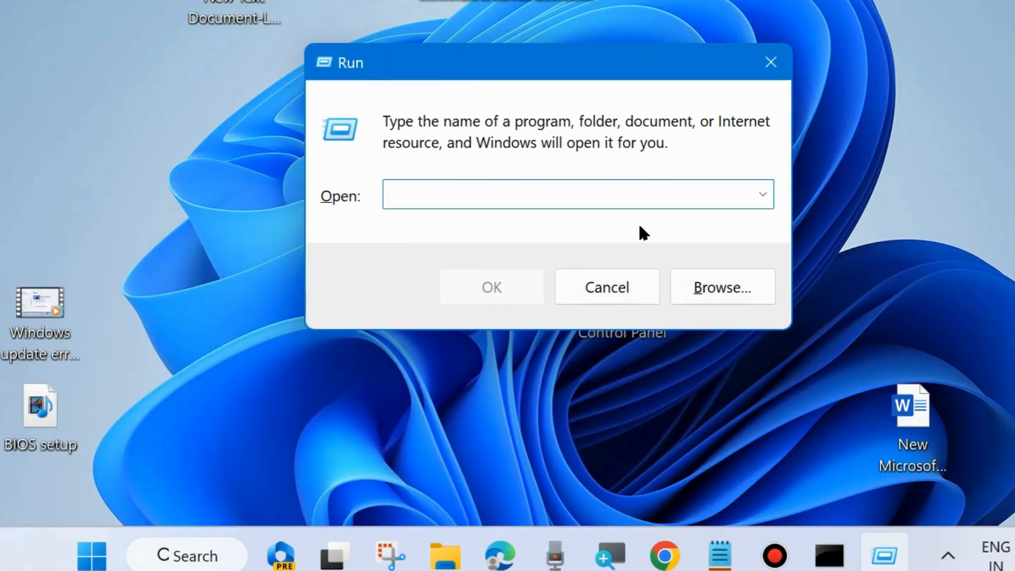
pyautogui.write('wsre')
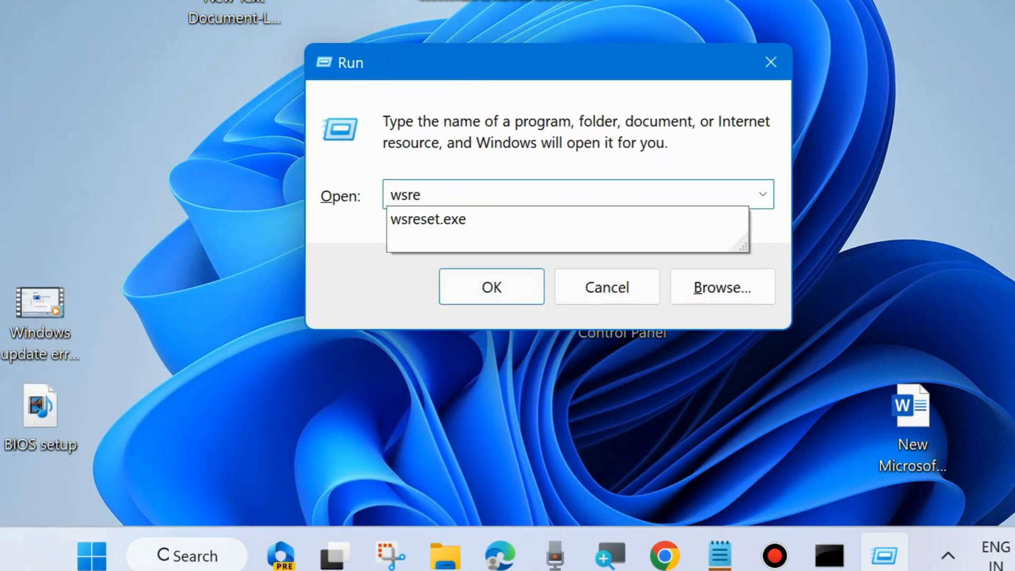
pyautogui.click(458, 223)
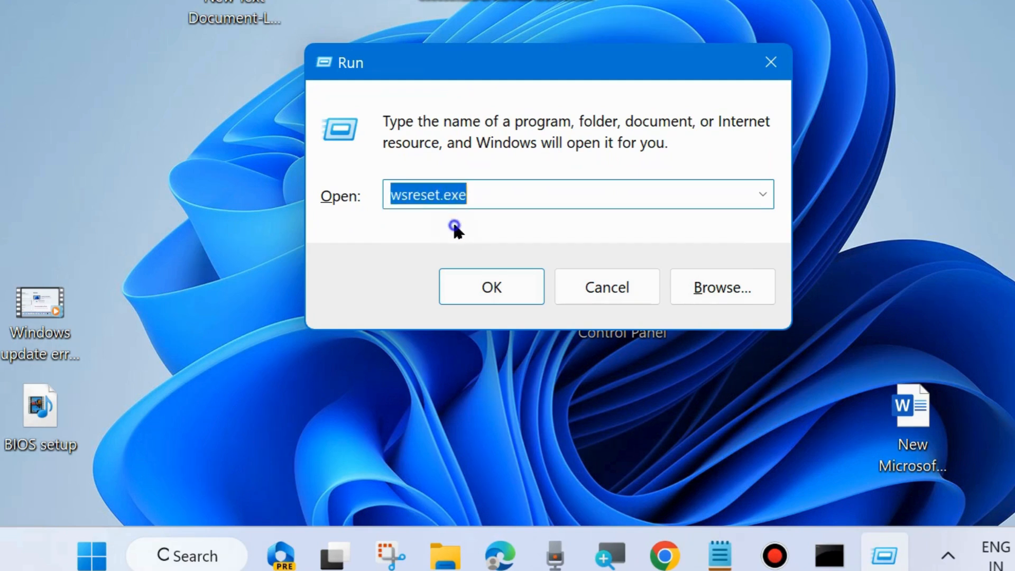
pyautogui.click(516, 189)
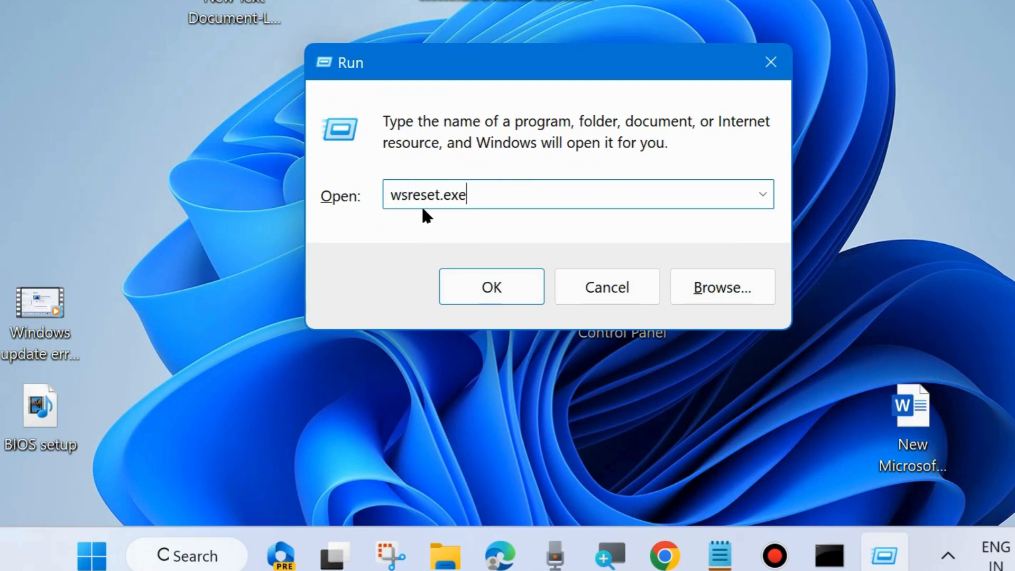
pyautogui.click(495, 285)
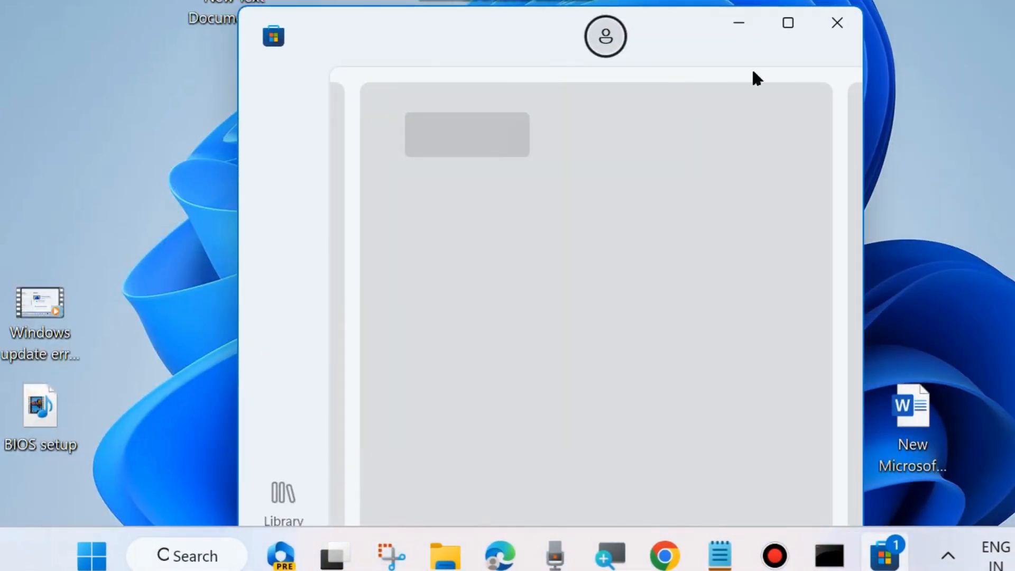
pyautogui.click(838, 24)
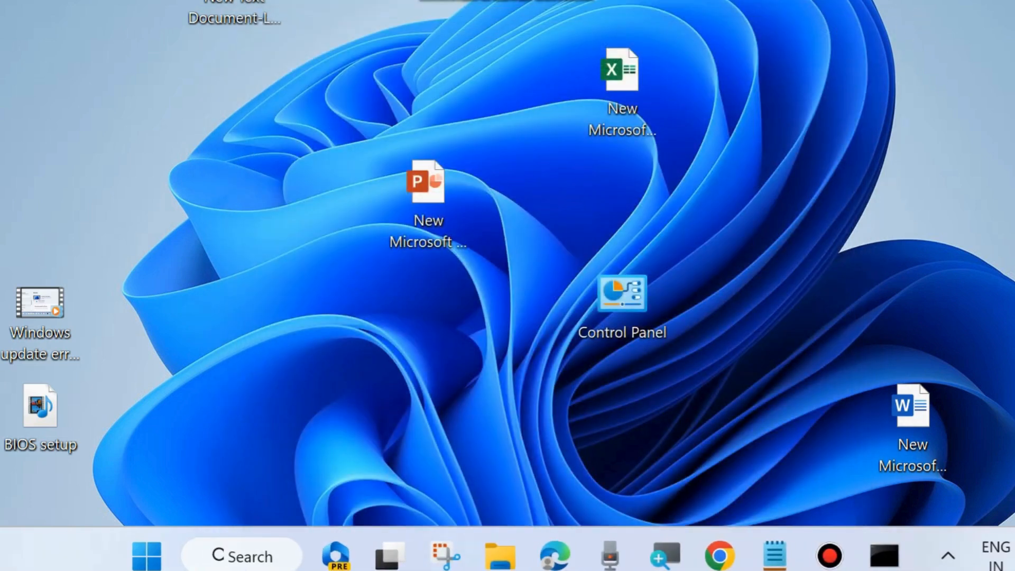
# Step: Search for cmd and open Command Prompt as administrator
pyautogui.click(237, 552)
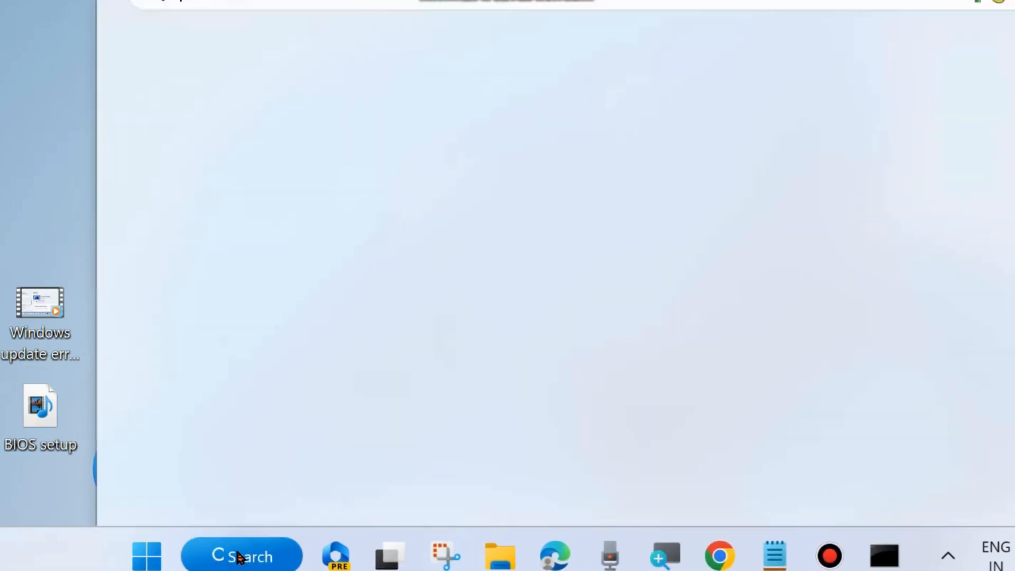
pyautogui.write('cmd')
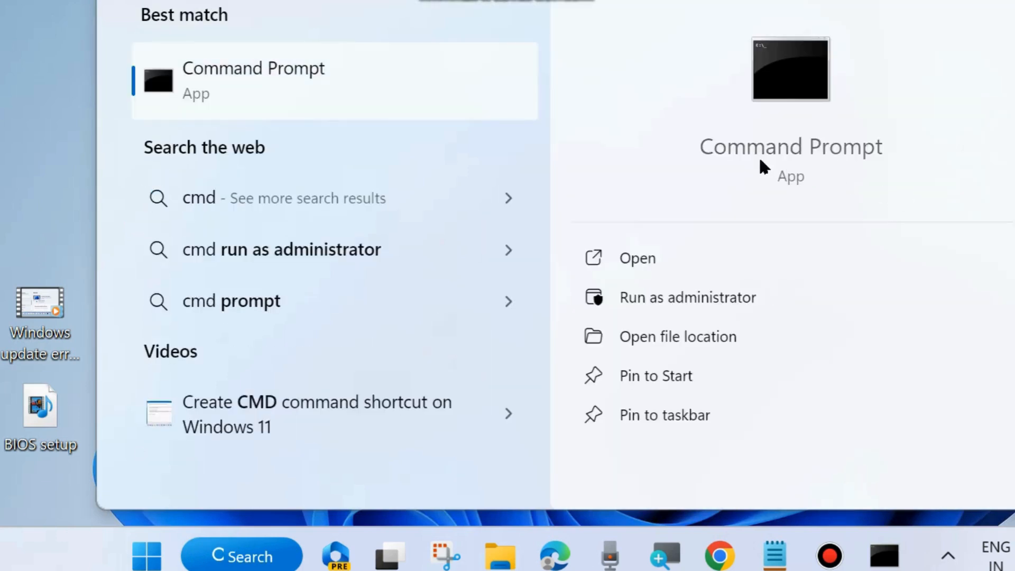
pyautogui.click(705, 298)
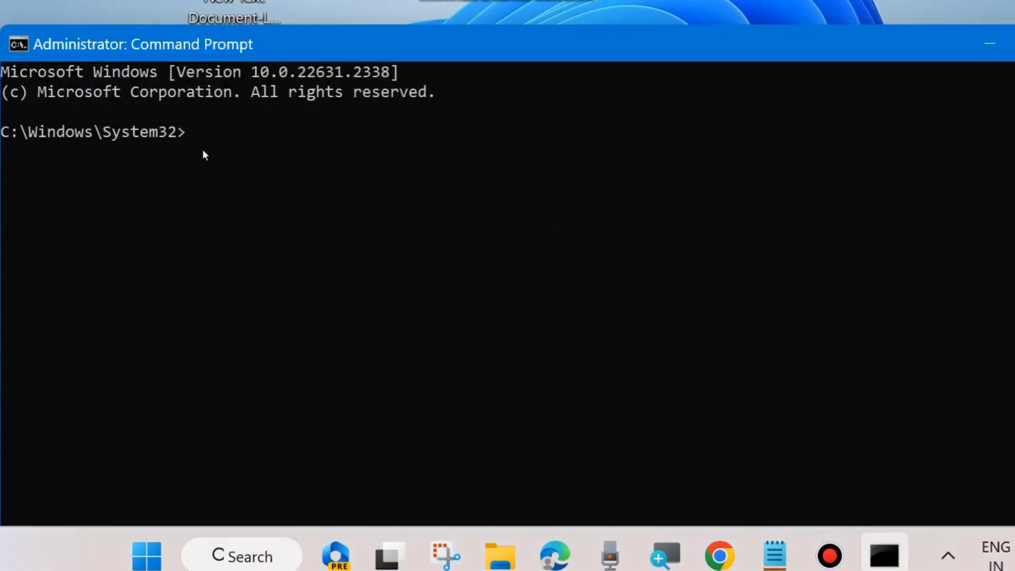
# Step: Switch to the Notepad document and review the DISM scanhealth, checkhealth and restorehealth commands, highlighting each line in turn
pyautogui.click(775, 556)
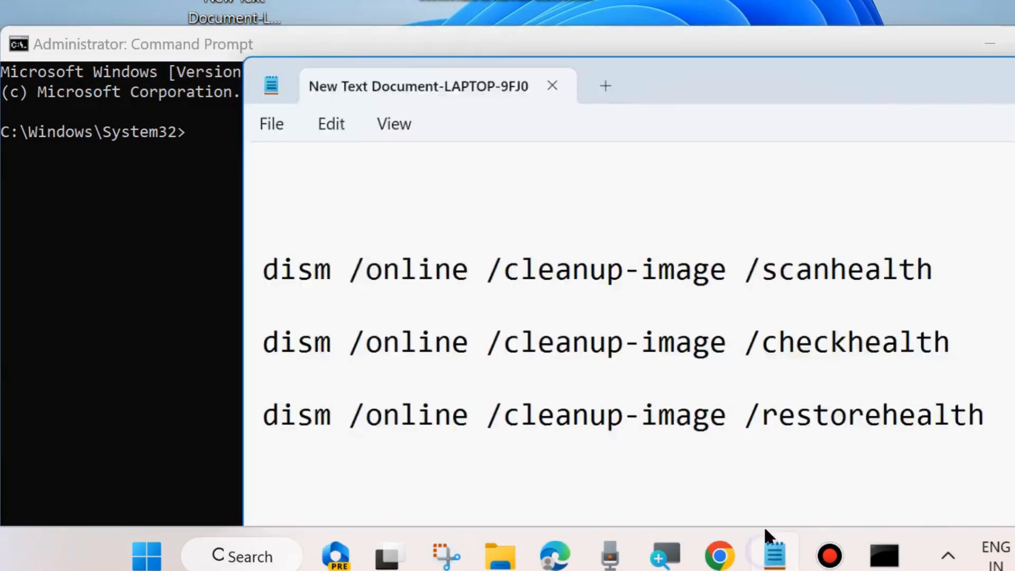
pyautogui.moveTo(637, 48)
pyautogui.mouseDown()
pyautogui.moveTo(718, 42)
pyautogui.moveTo(639, 37)
pyautogui.mouseUp()
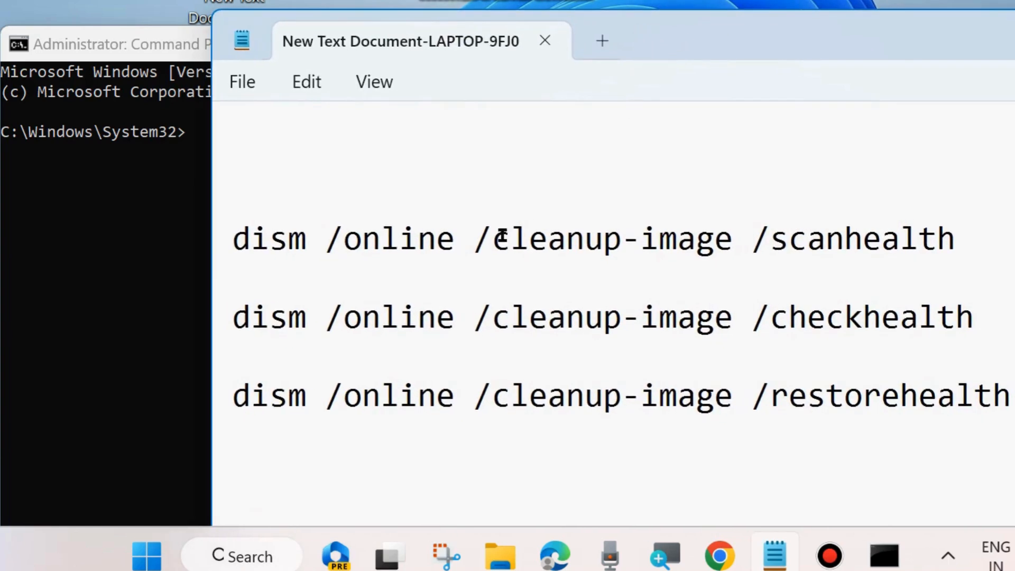
pyautogui.click(217, 248)
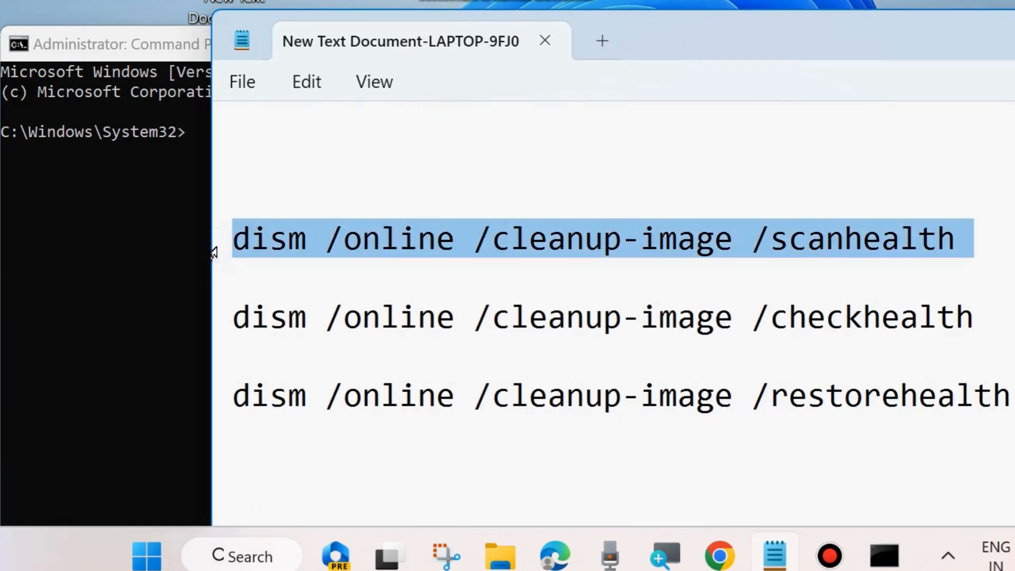
pyautogui.click(220, 327)
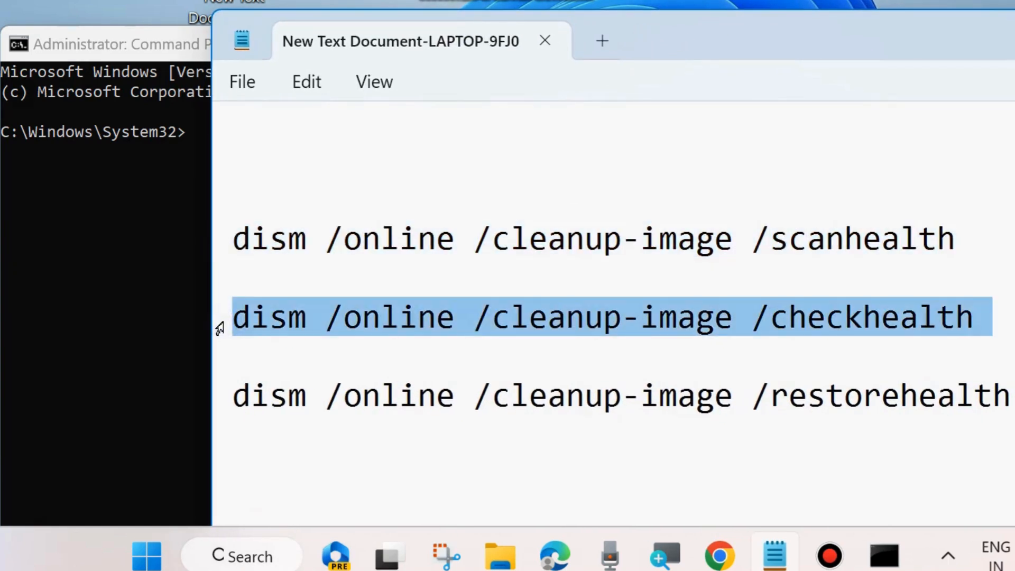
pyautogui.click(218, 398)
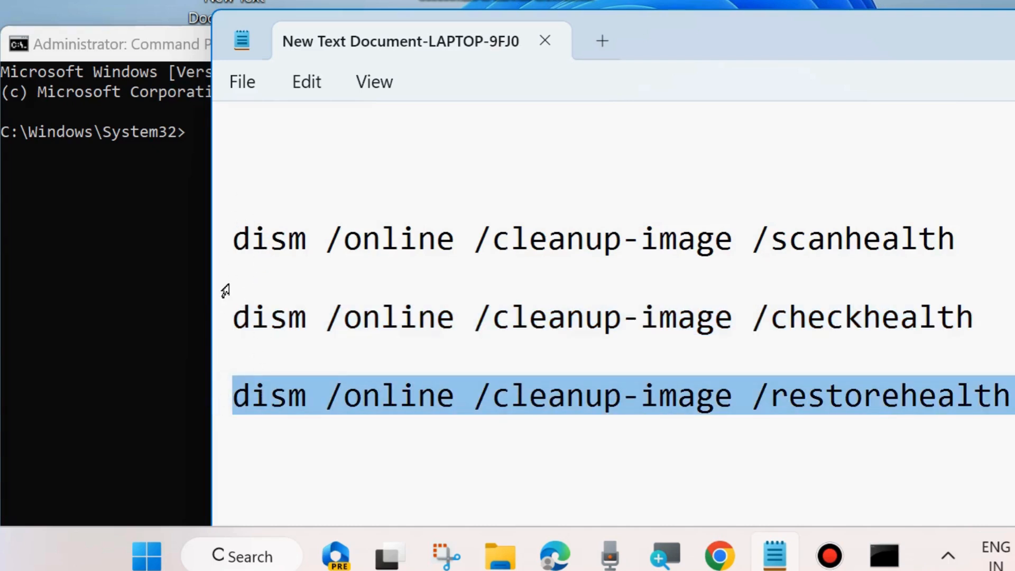
# Step: Enter the sfc /scannow command in the administrator Command Prompt, and minimize it along with the Notepad window
pyautogui.click(187, 130)
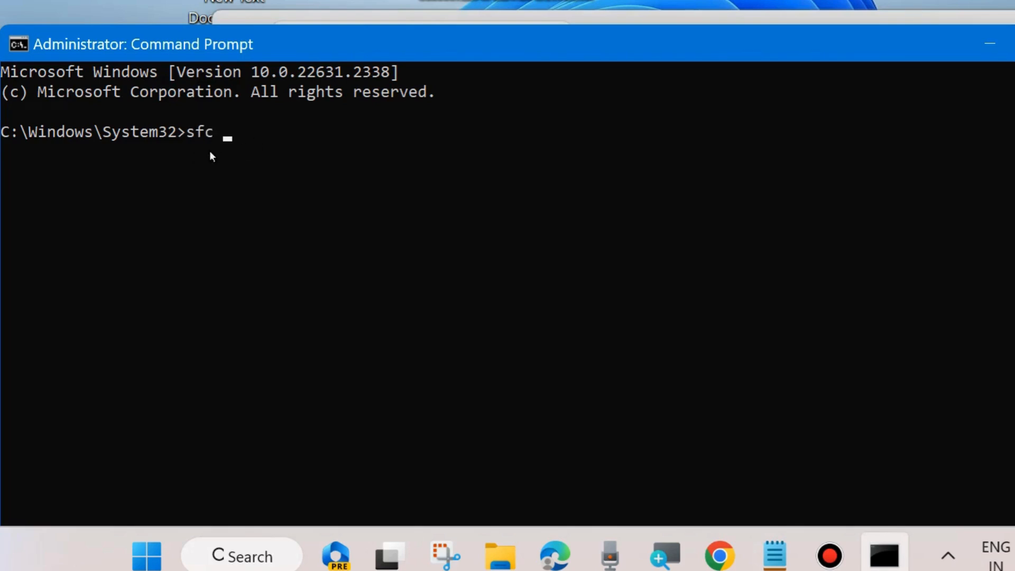
pyautogui.write('sfc /scannow')
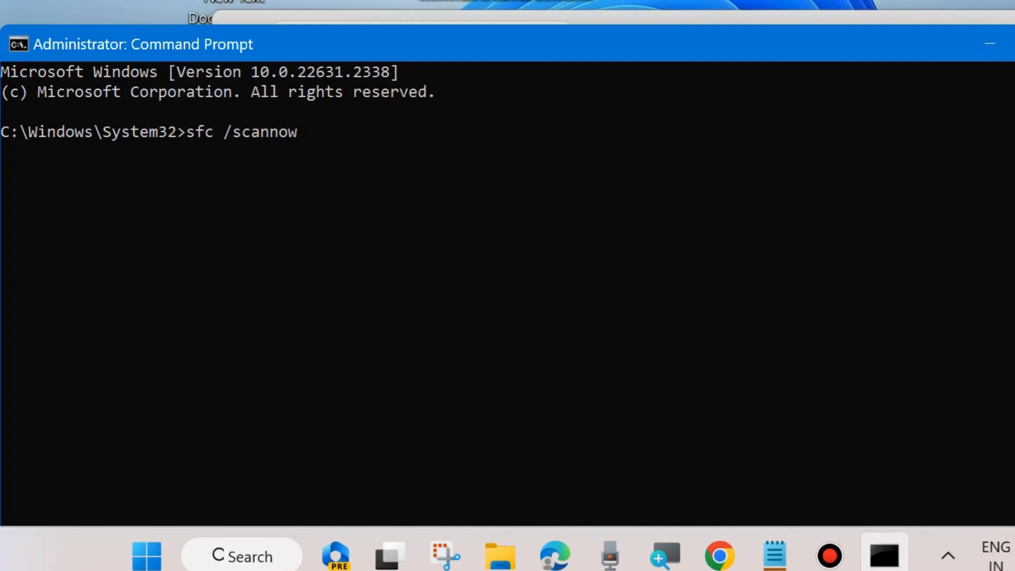
pyautogui.click(991, 42)
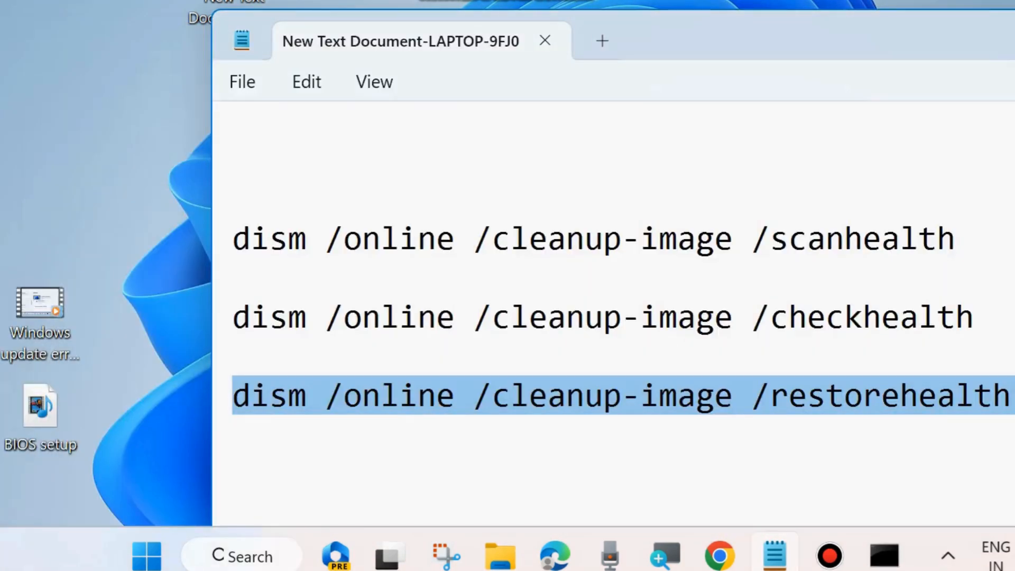
pyautogui.click(1013, 40)
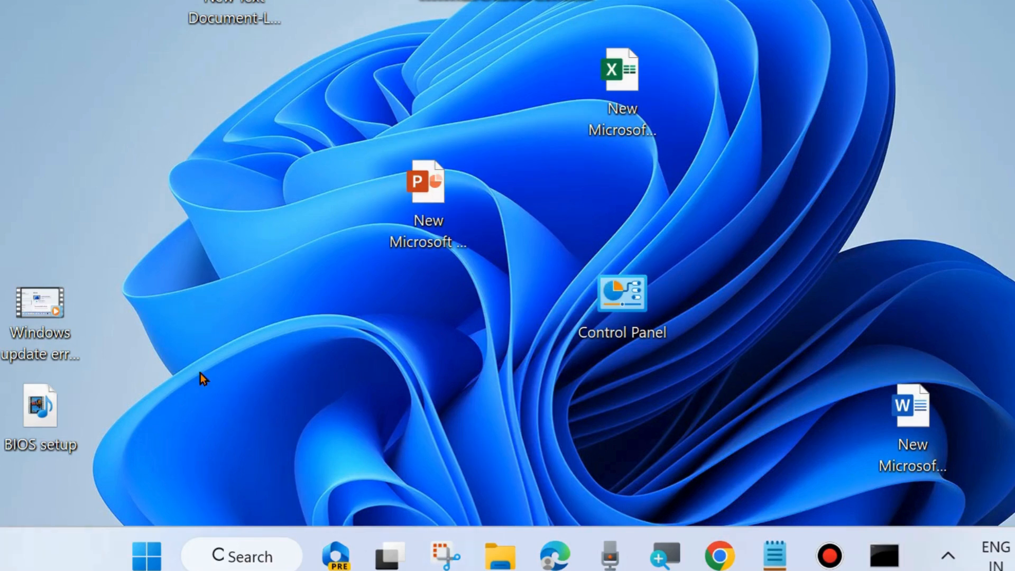
# Step: Open the Installed apps list under the Apps category in Windows Settings
pyautogui.rightClick(149, 557)
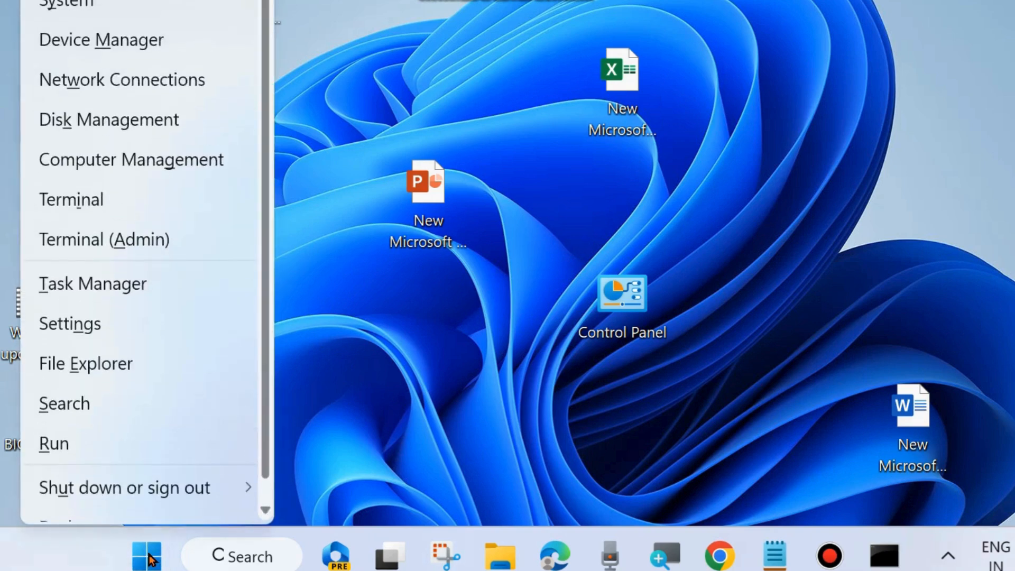
pyautogui.click(74, 330)
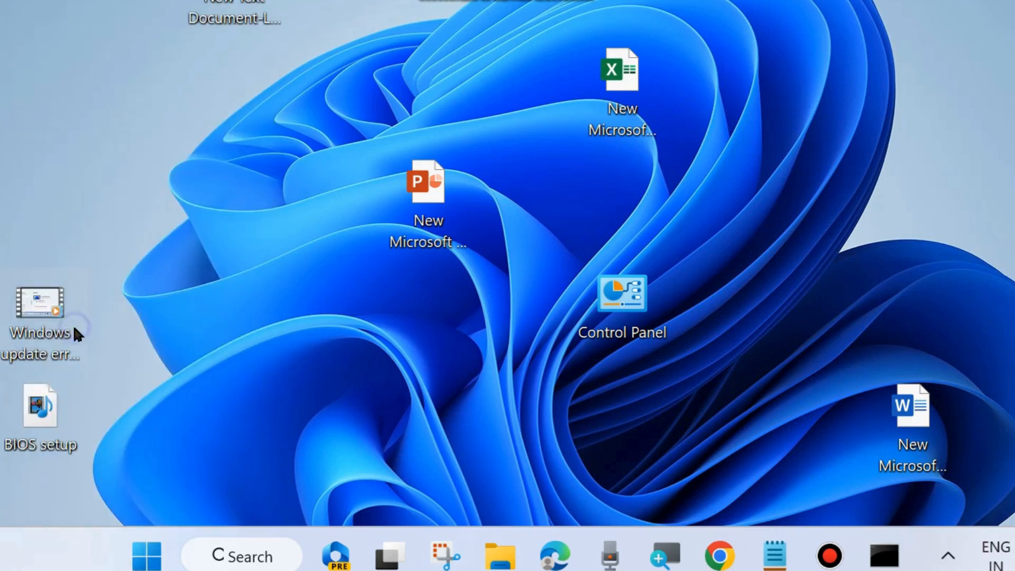
pyautogui.scroll(-4, 127, 317)
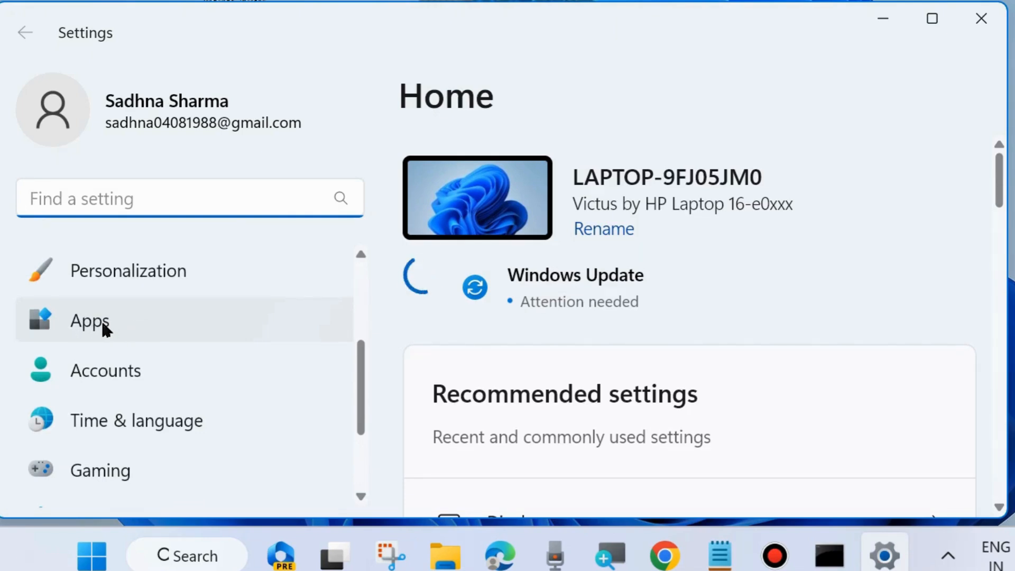
pyautogui.click(103, 323)
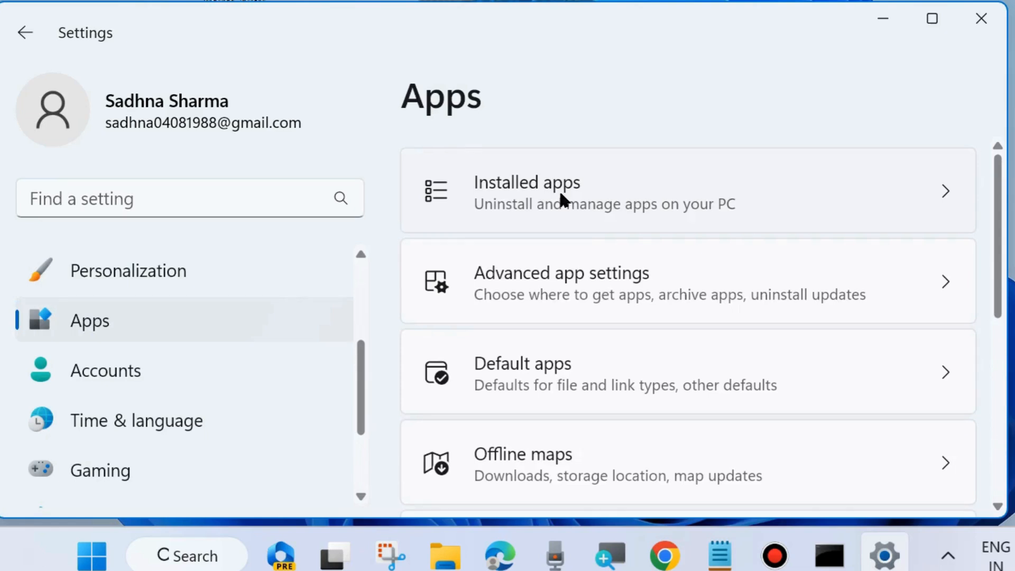
pyautogui.click(560, 194)
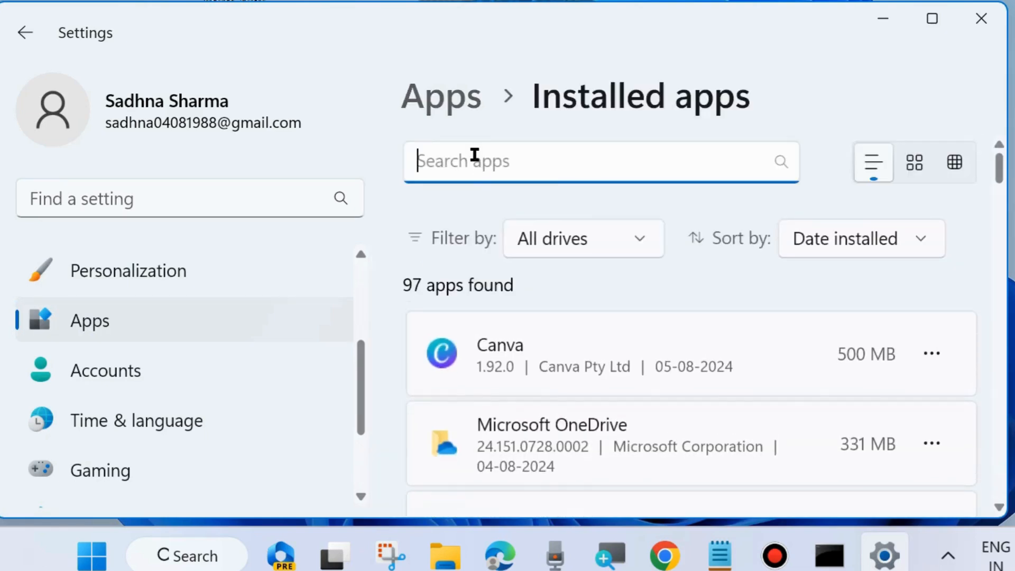
# Step: Search the installed apps for "store" and open the advanced options of Microsoft Store
pyautogui.write('store')
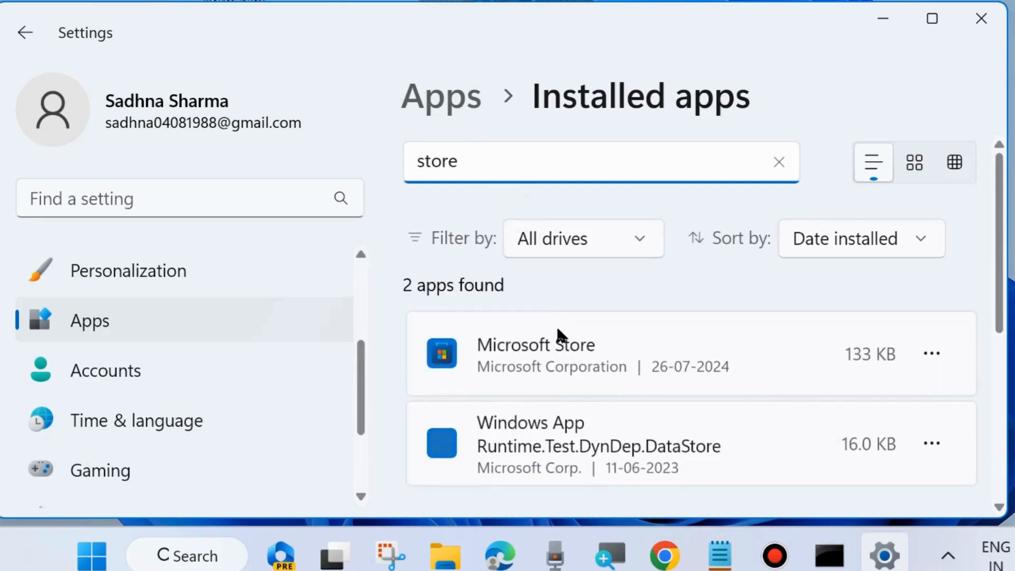
pyautogui.click(929, 353)
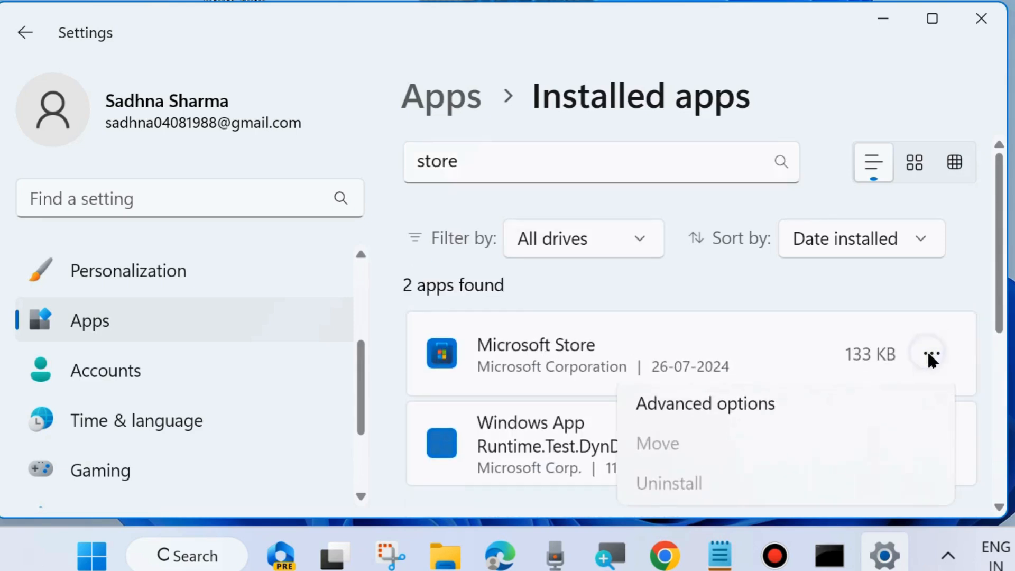
pyautogui.click(704, 410)
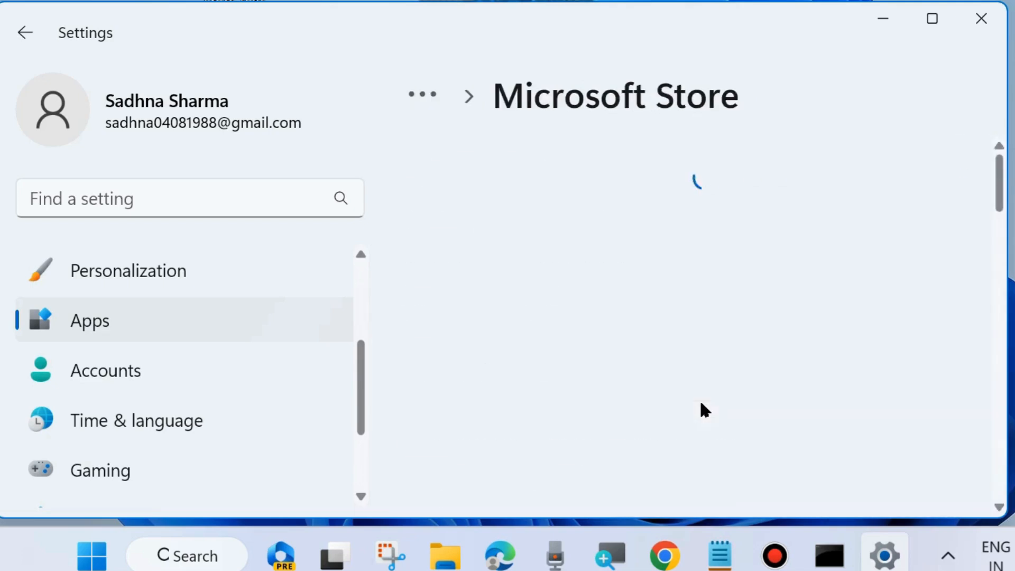
# Step: Repair and reset the Microsoft Store app, confirming the deletion of its data, and close Settings
pyautogui.scroll(-5, 557, 369)
pyautogui.scroll(-10, 548, 363)
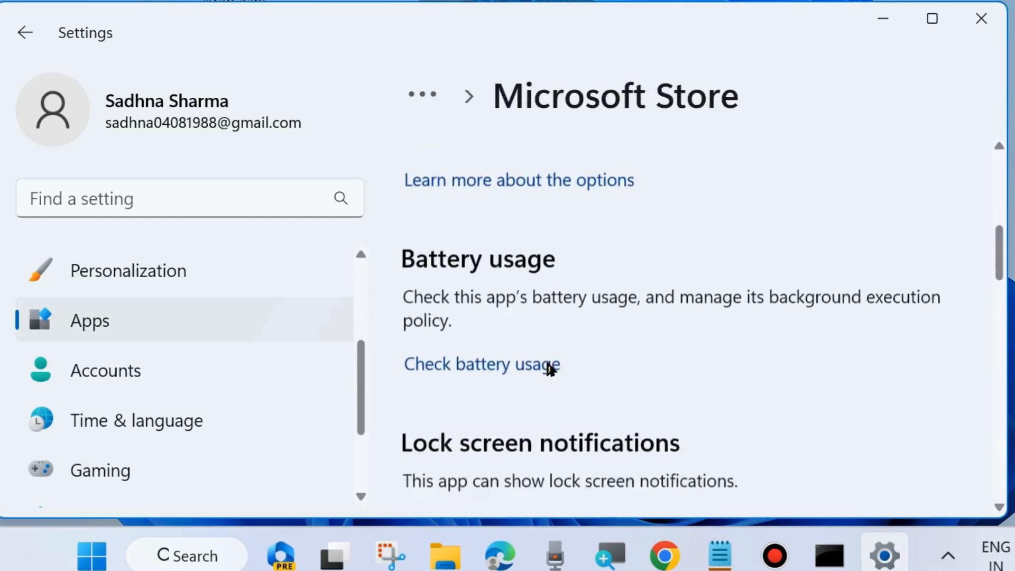
pyautogui.scroll(-5, 548, 369)
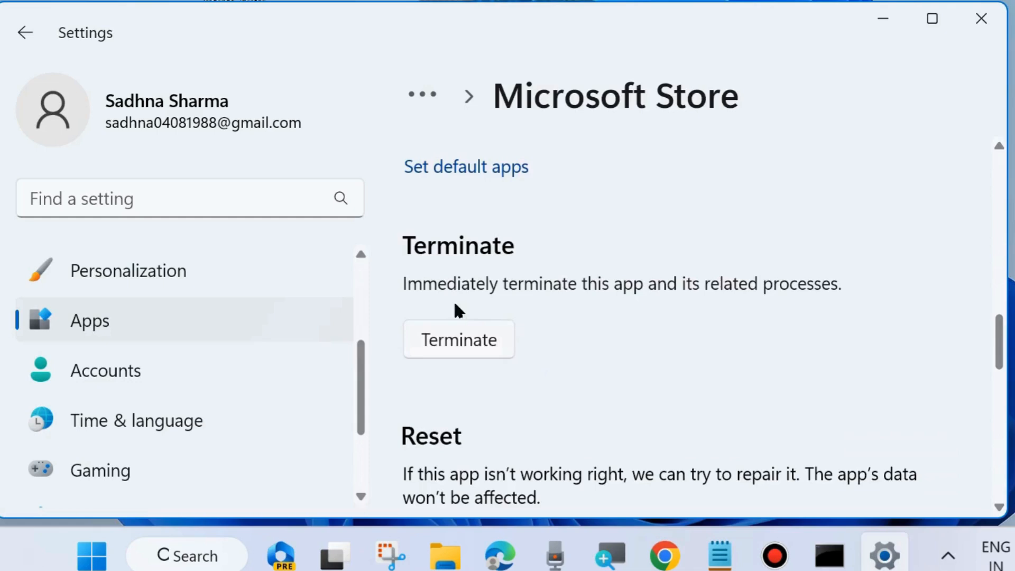
pyautogui.scroll(-1, 442, 291)
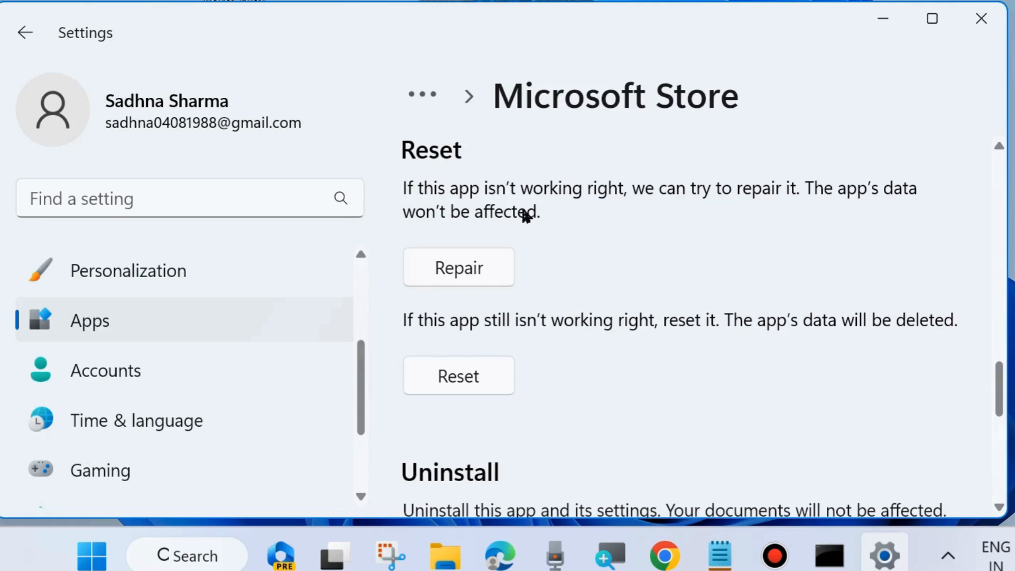
pyautogui.click(455, 274)
pyautogui.click(459, 376)
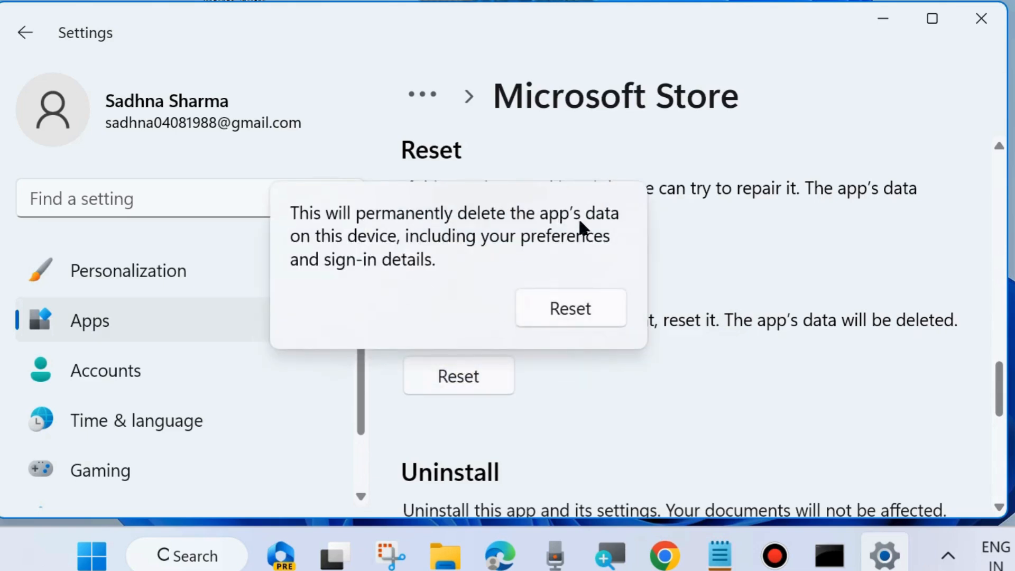
pyautogui.click(570, 309)
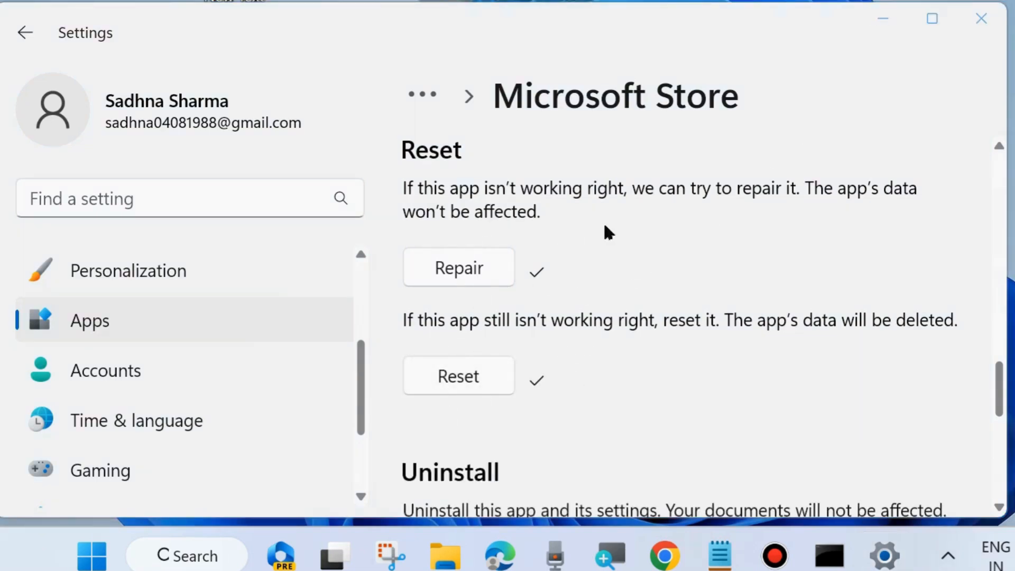
pyautogui.click(982, 19)
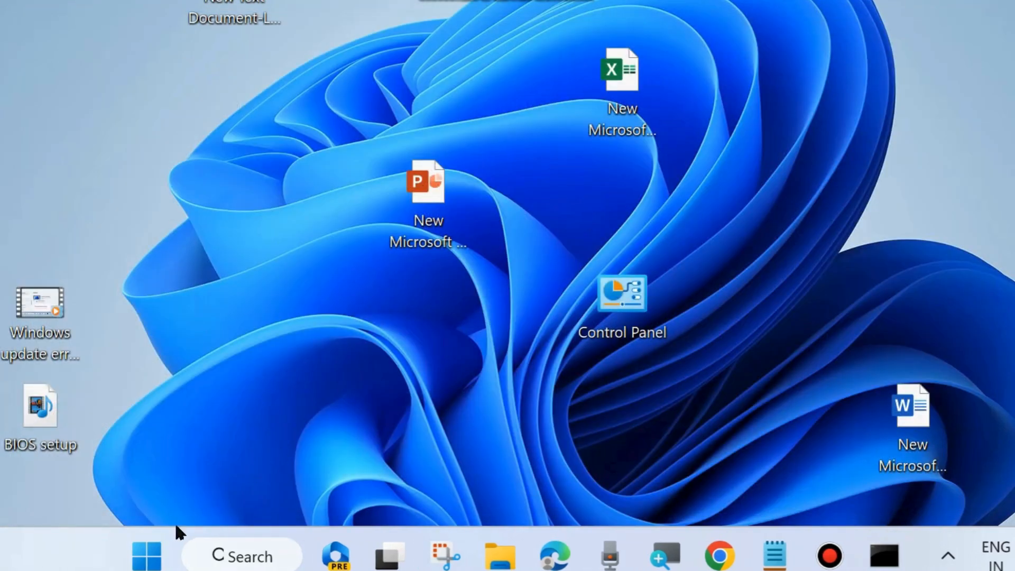
# Step: Open the Services console by running services.msc from the Run dialog
pyautogui.rightClick(153, 554)
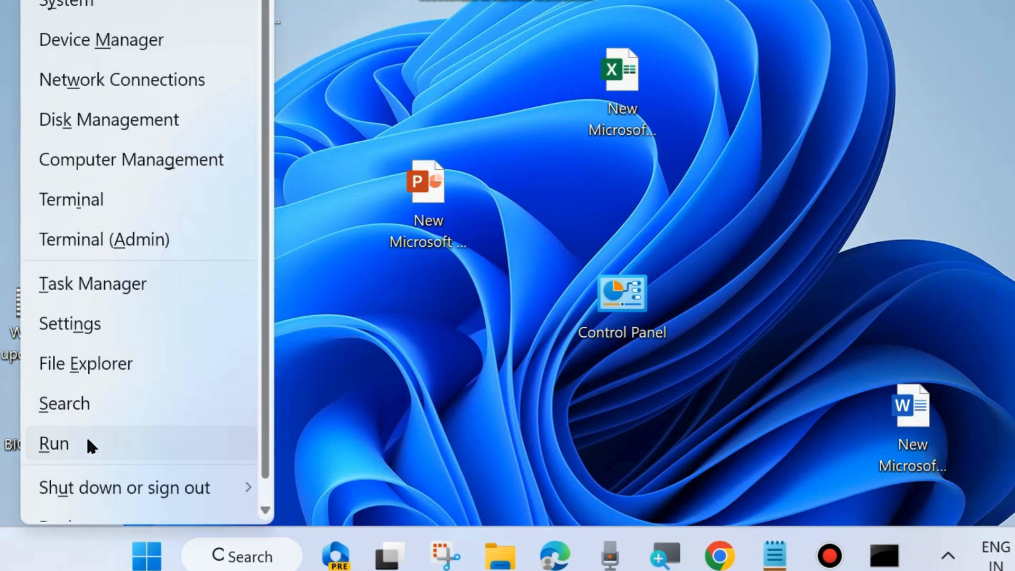
pyautogui.click(89, 444)
pyautogui.moveTo(101, 275); pyautogui.dragTo(517, 75)
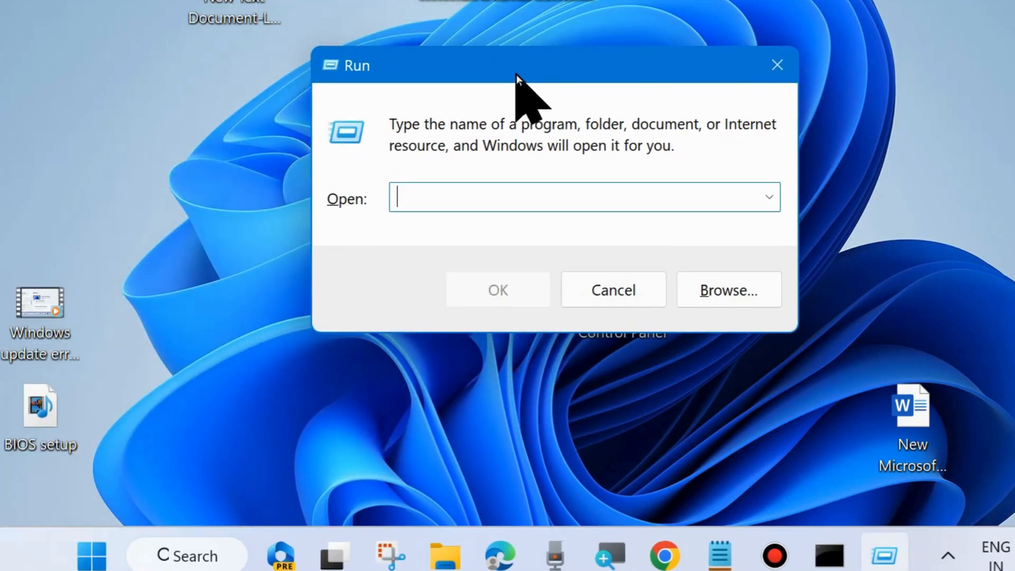
pyautogui.write('ser')
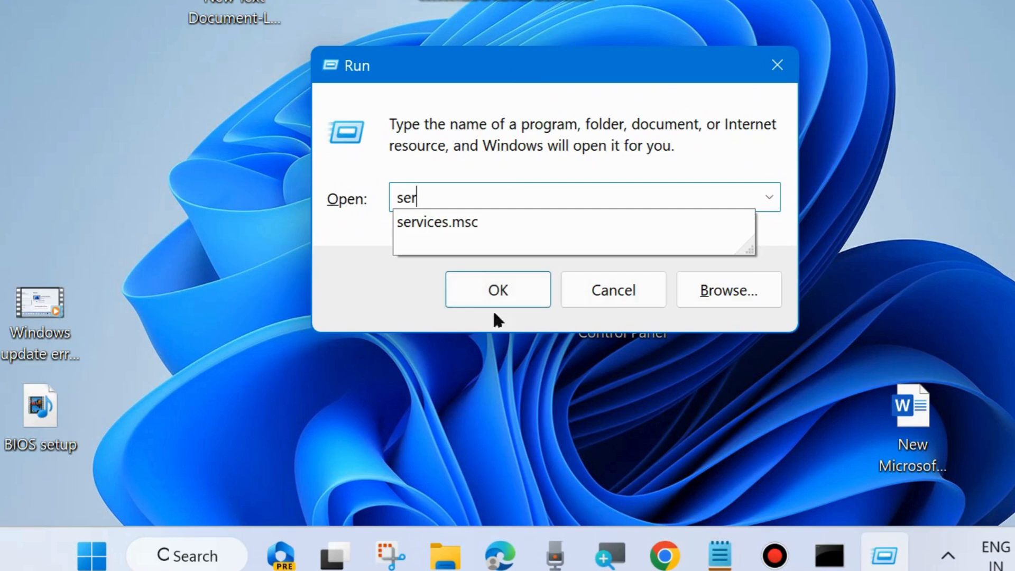
pyautogui.click(441, 222)
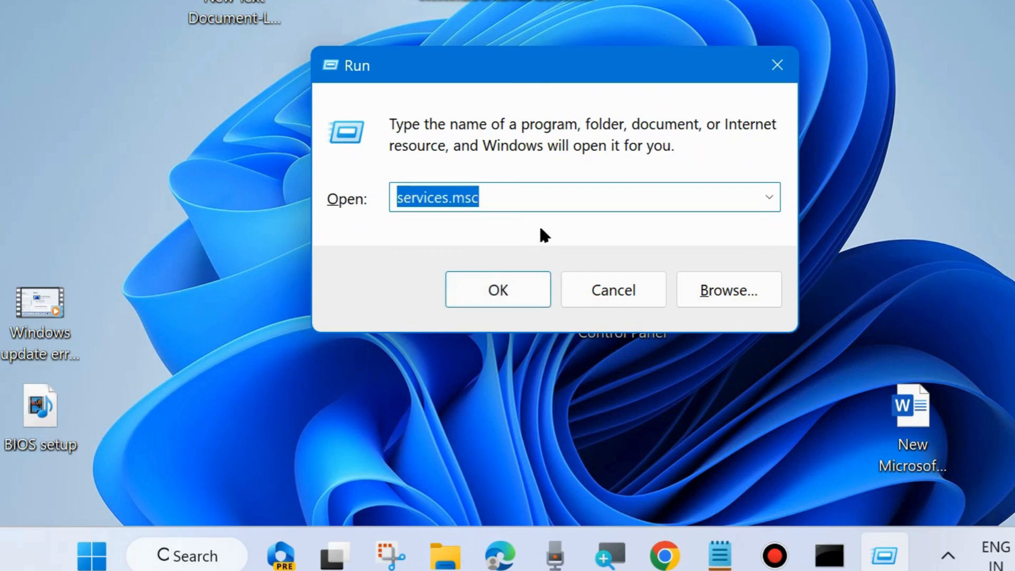
pyautogui.click(524, 197)
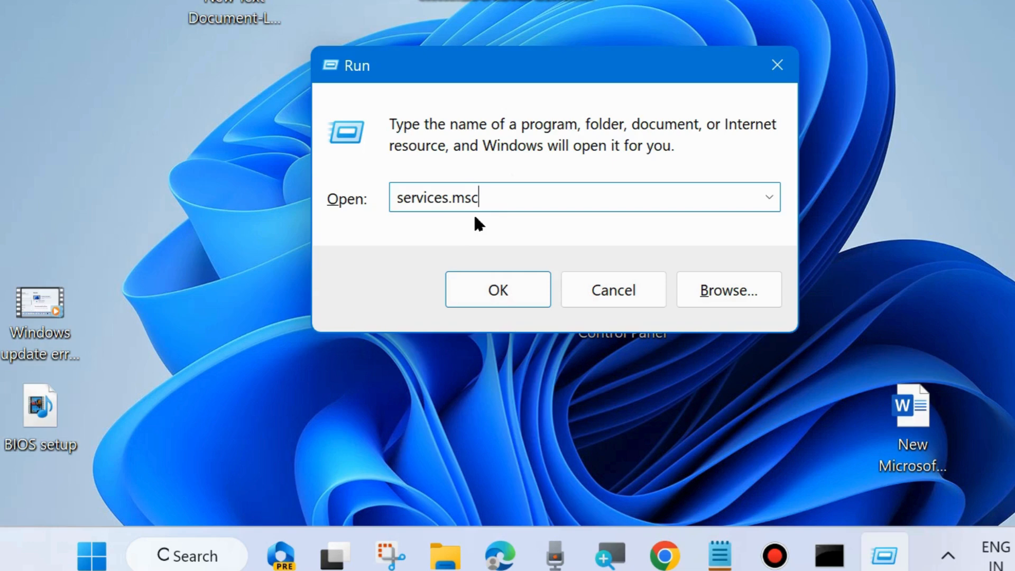
pyautogui.click(502, 289)
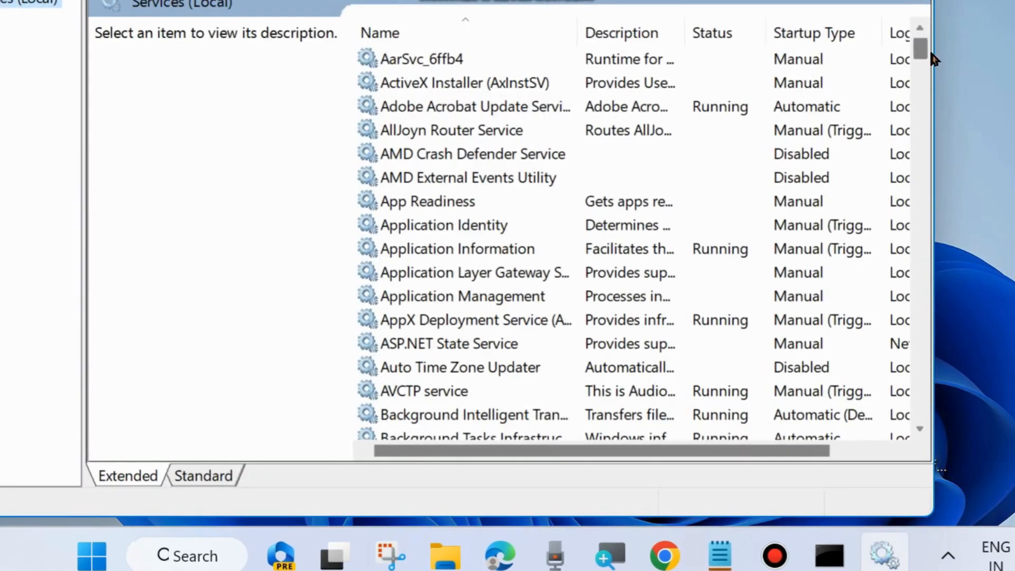
# Step: Find Microsoft Store Install Service in the services list and restart it
pyautogui.moveTo(925, 53); pyautogui.dragTo(910, 221)
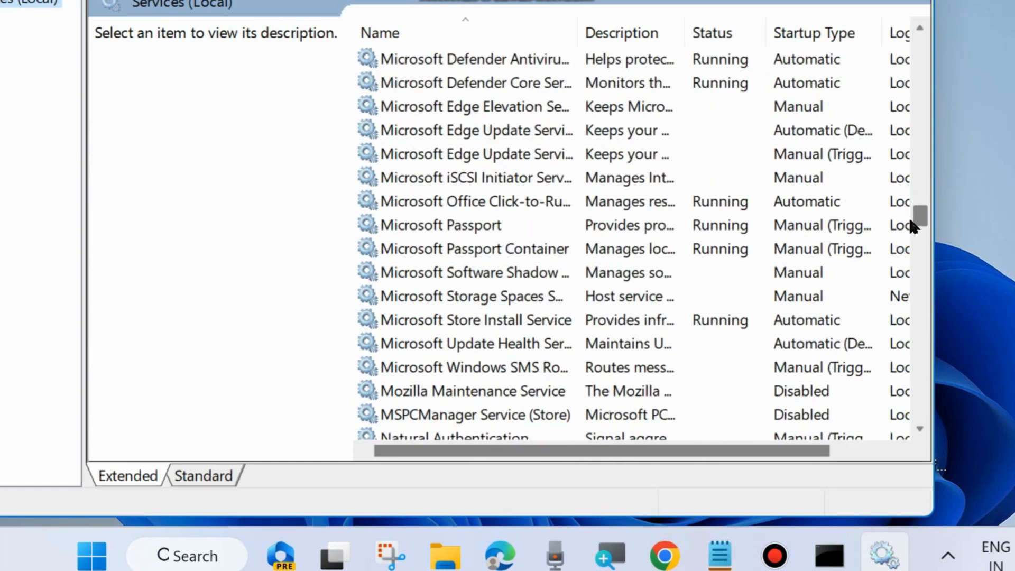
pyautogui.click(495, 321)
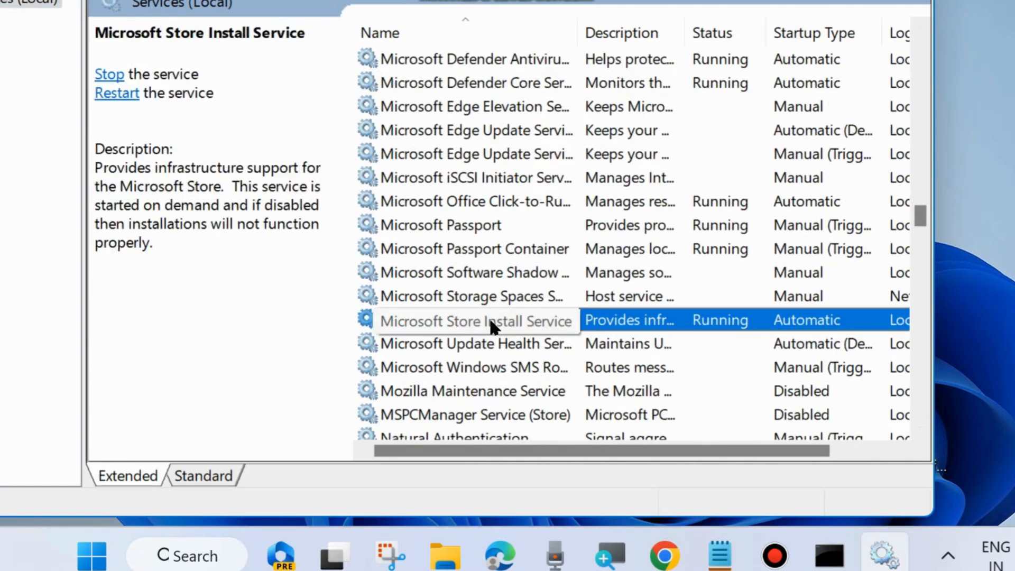
pyautogui.rightClick(489, 321)
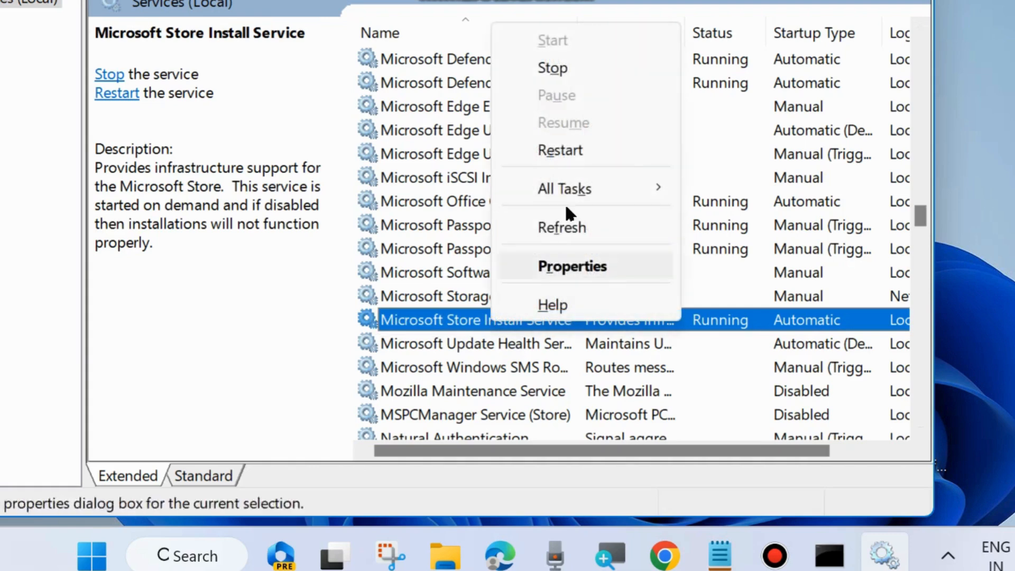
pyautogui.click(555, 150)
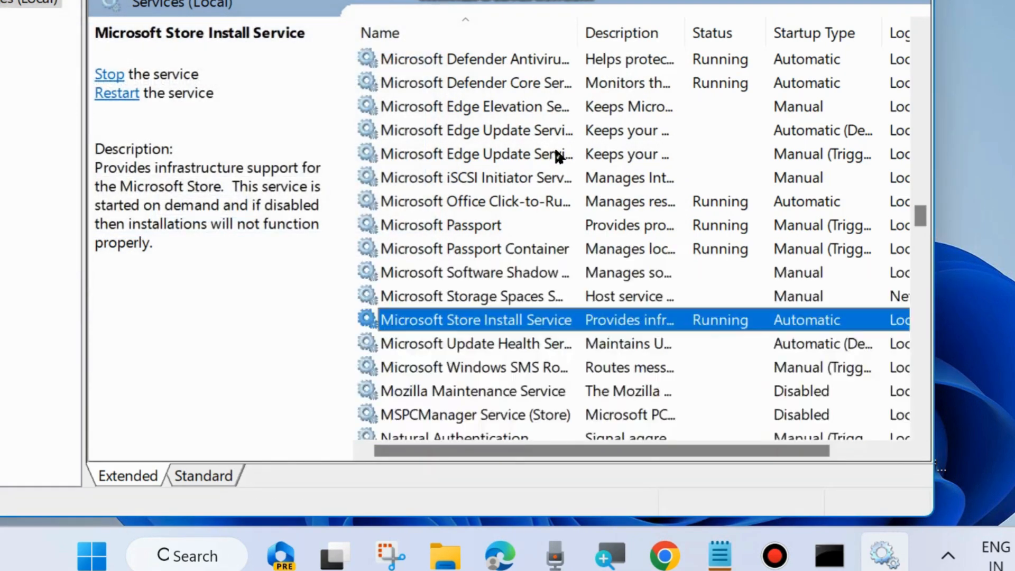
# Step: Set the startup type of Microsoft Store Install Service to Automatic, save its properties, and close Services
pyautogui.doubleClick(511, 315)
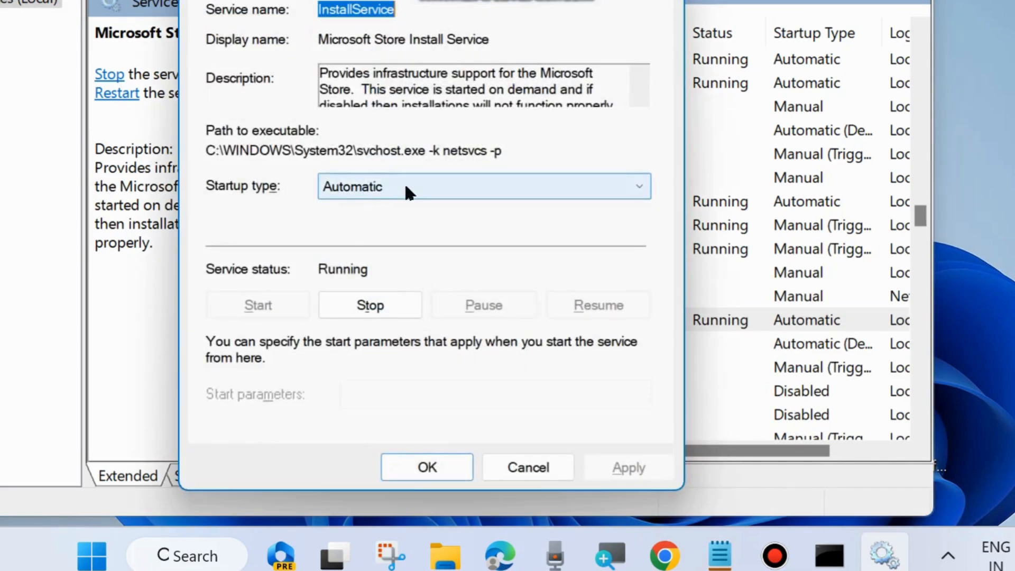
pyautogui.click(368, 191)
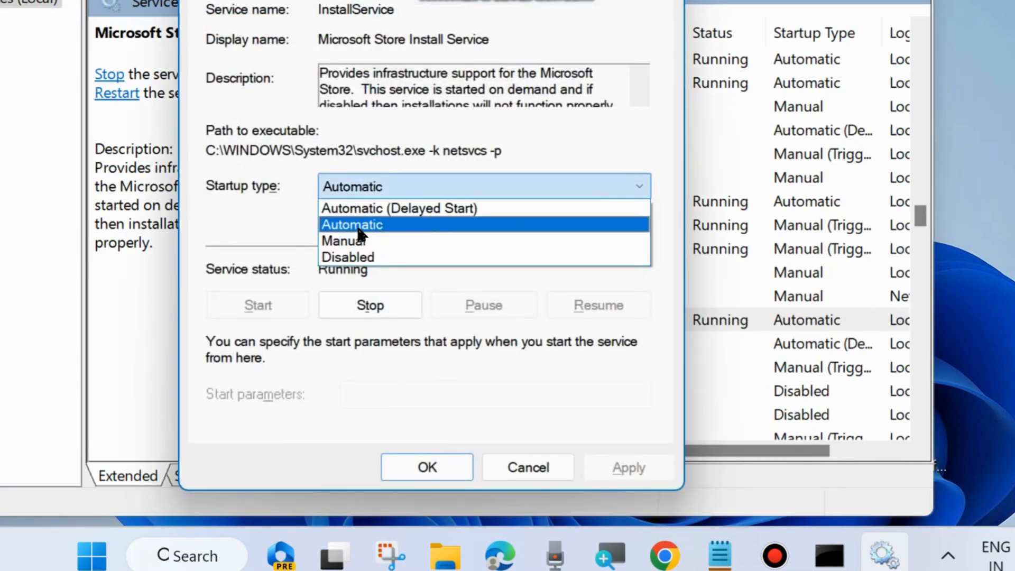
pyautogui.click(360, 226)
pyautogui.click(646, 466)
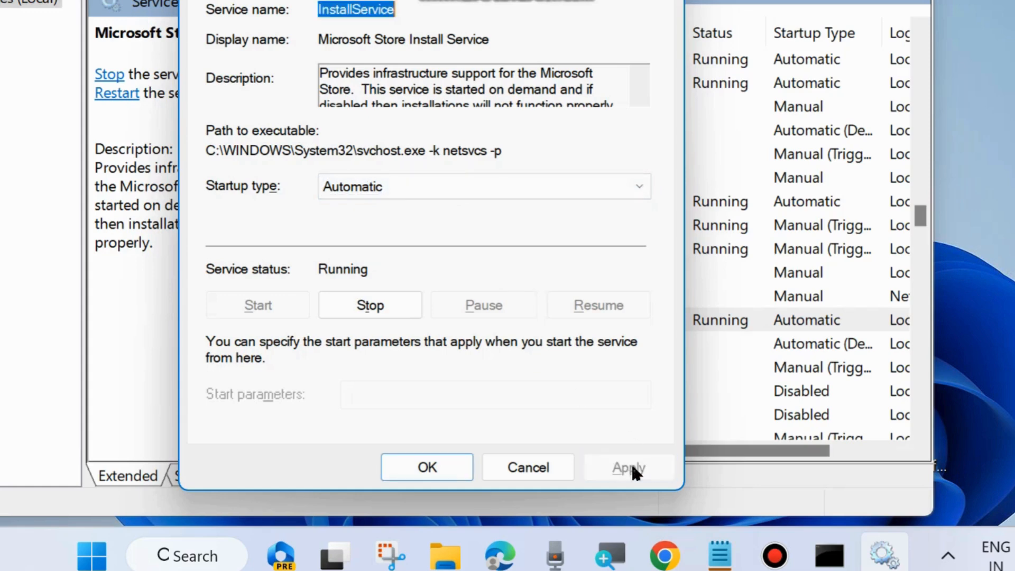
pyautogui.click(431, 468)
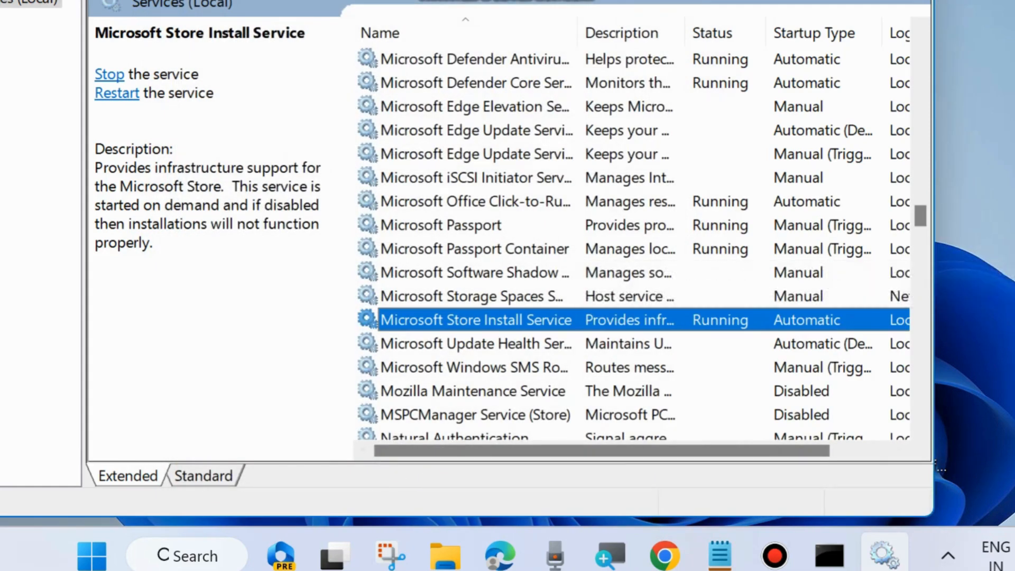
pyautogui.hotkey('alt', 'F4')
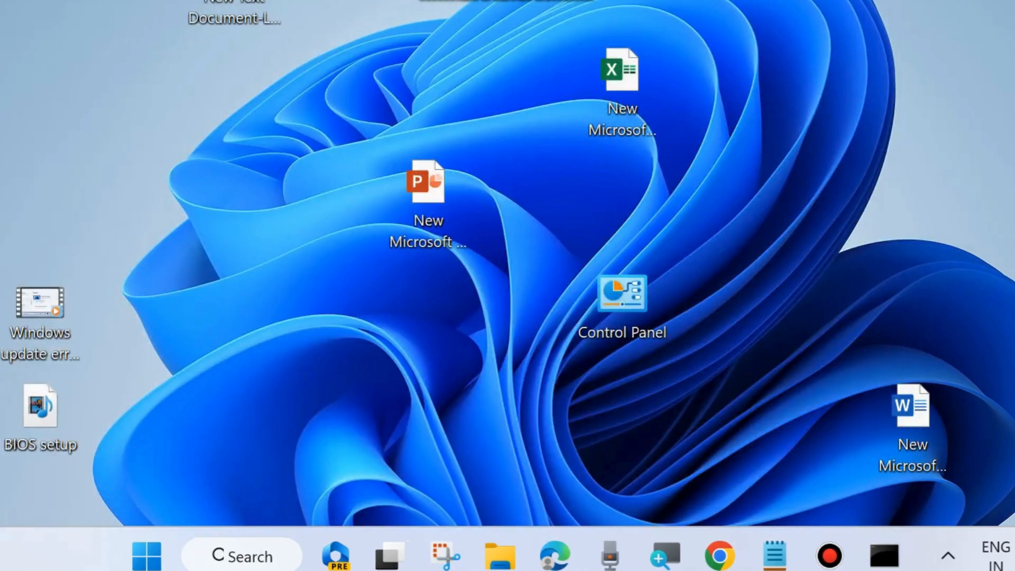